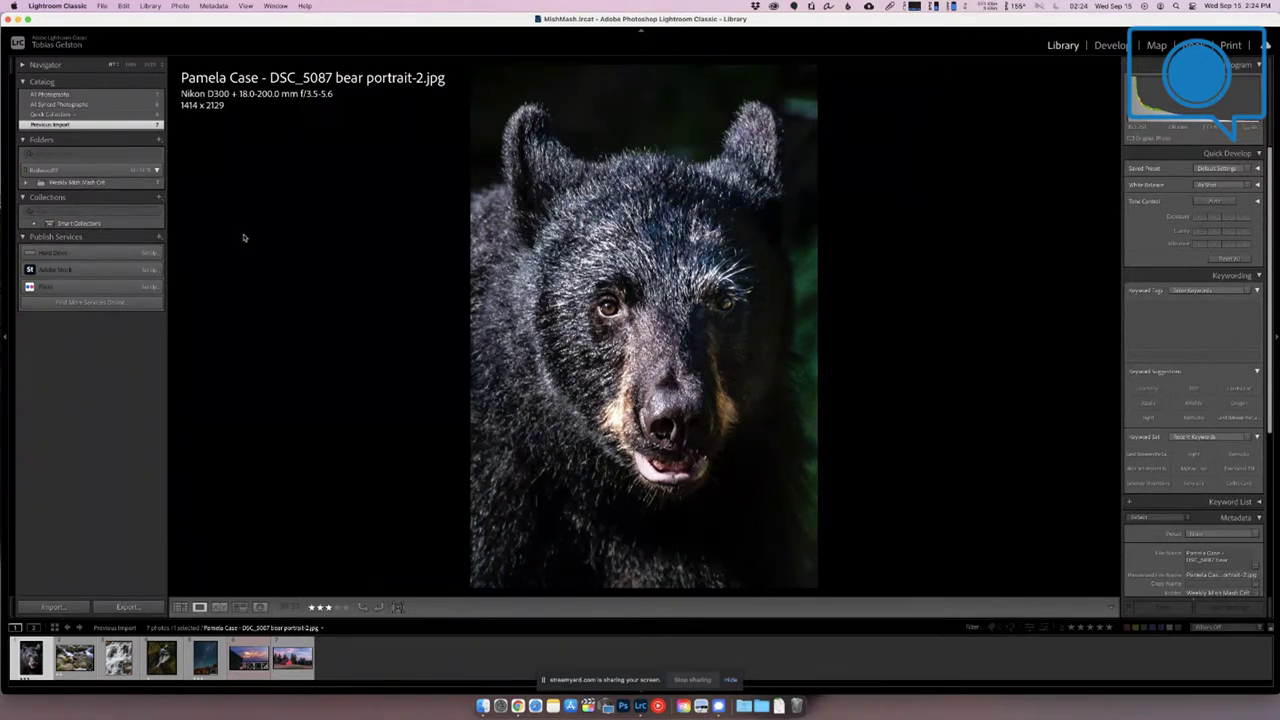
- Open the bear portrait for developing and crop its sides and upper edge to about 1171 x 2077
key(d)
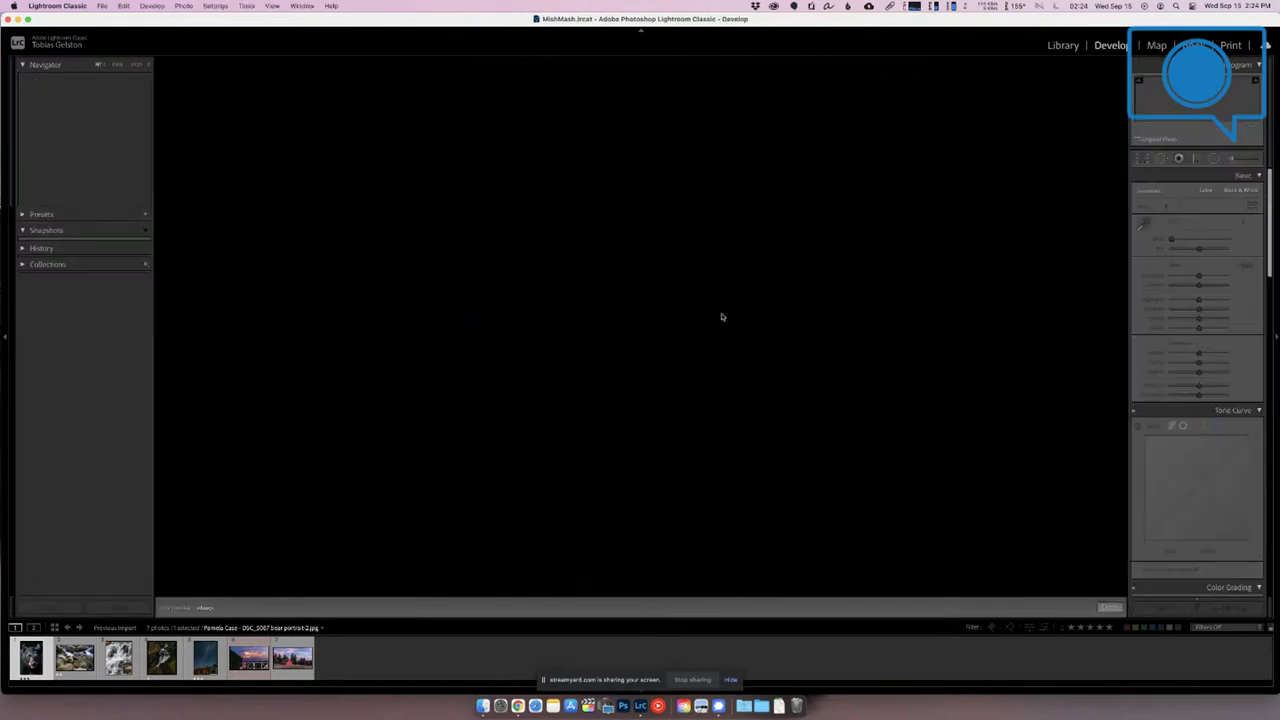
drag(812, 328, 795, 328)
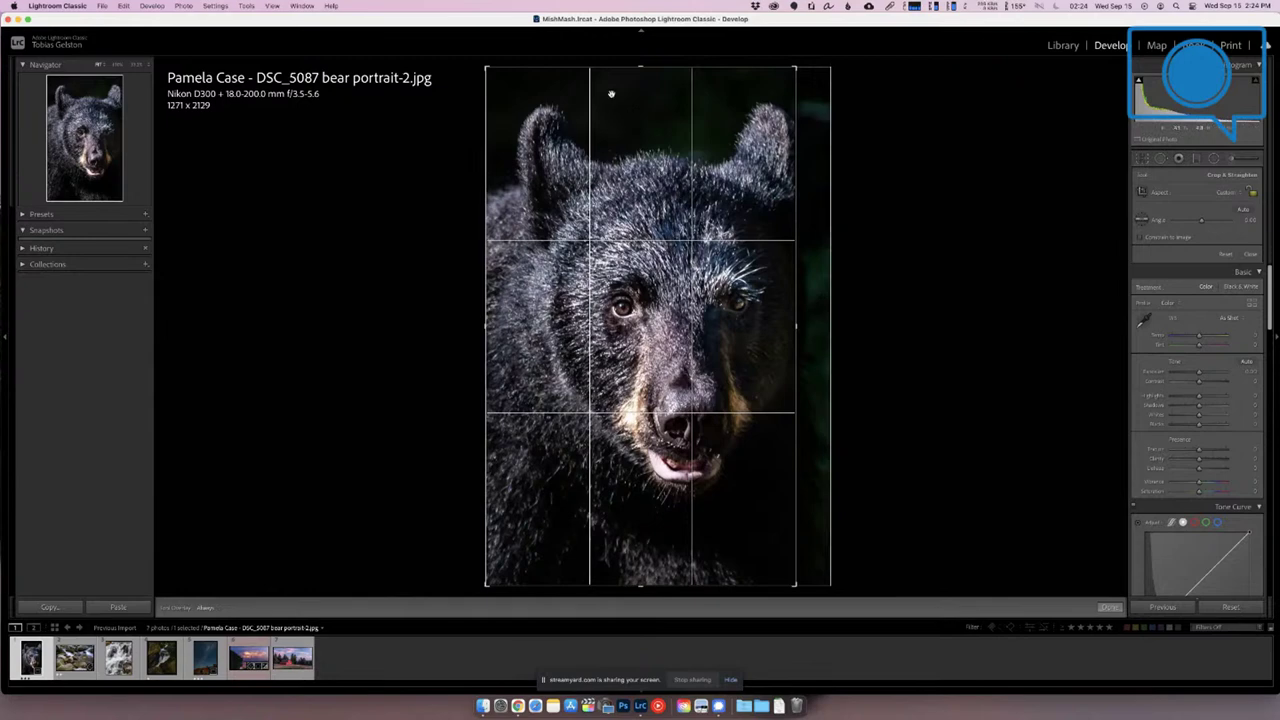
drag(486, 325, 498, 325)
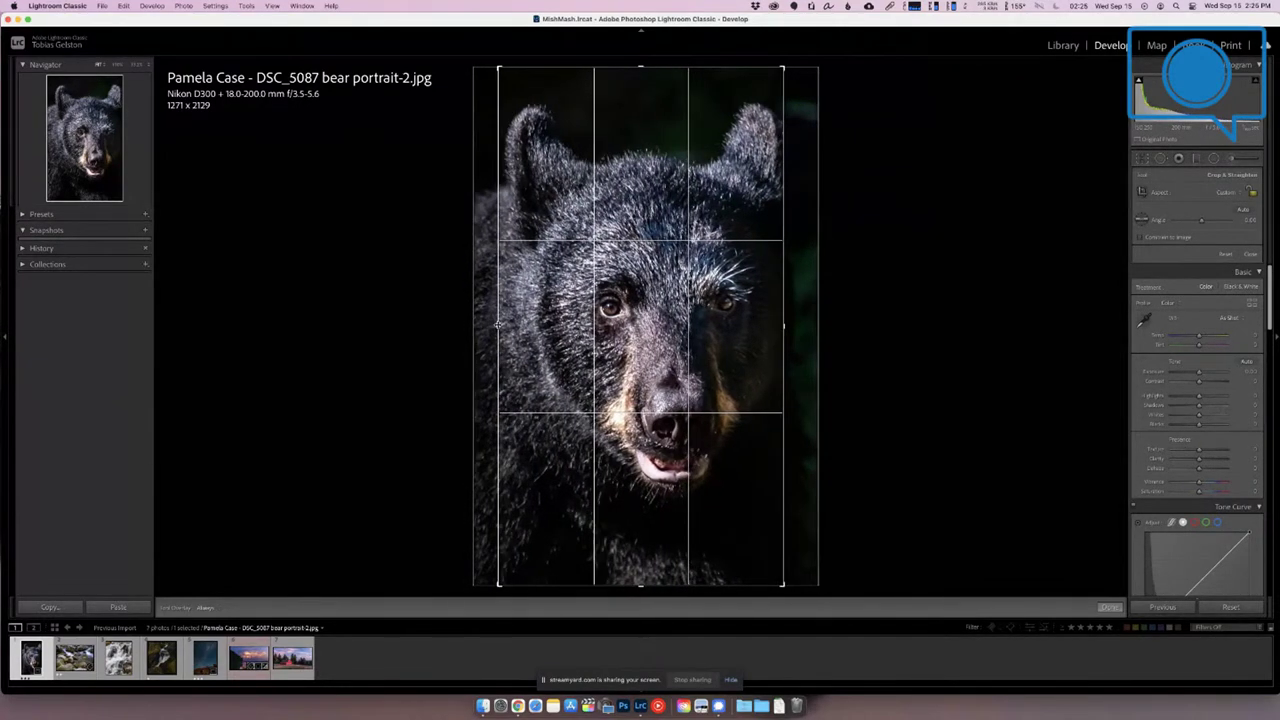
drag(673, 70, 675, 78)
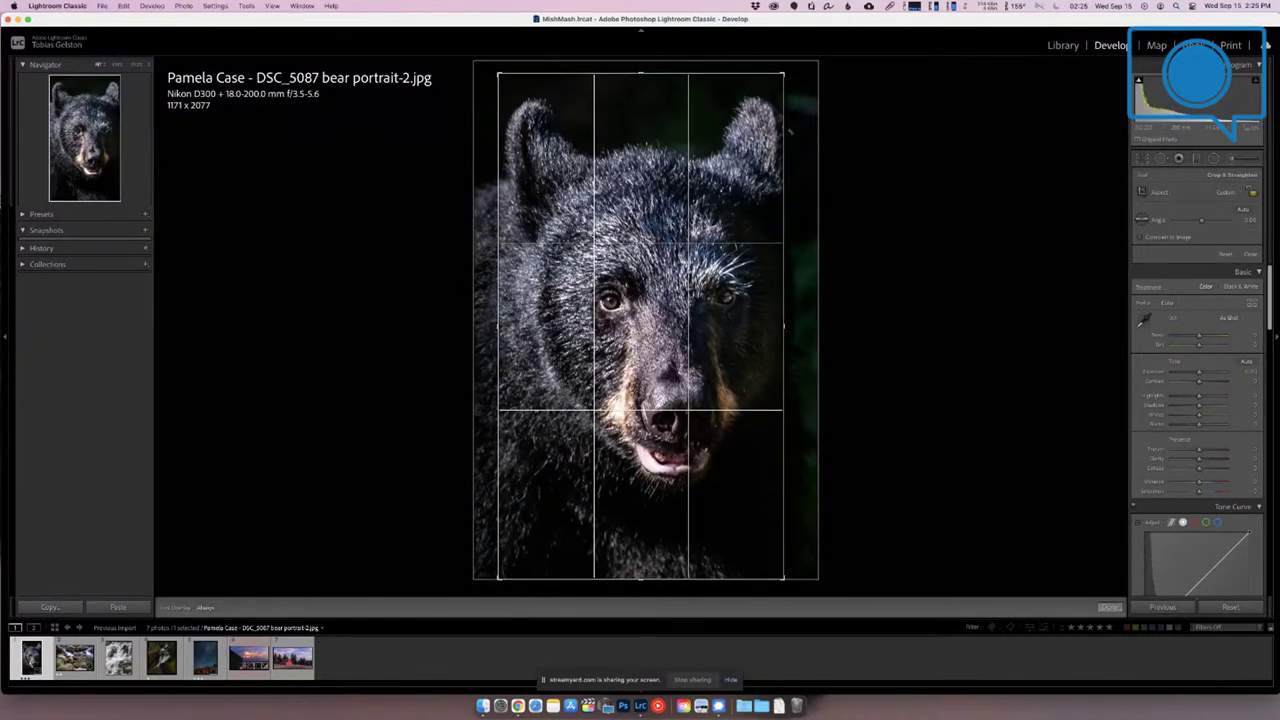
key(Return)
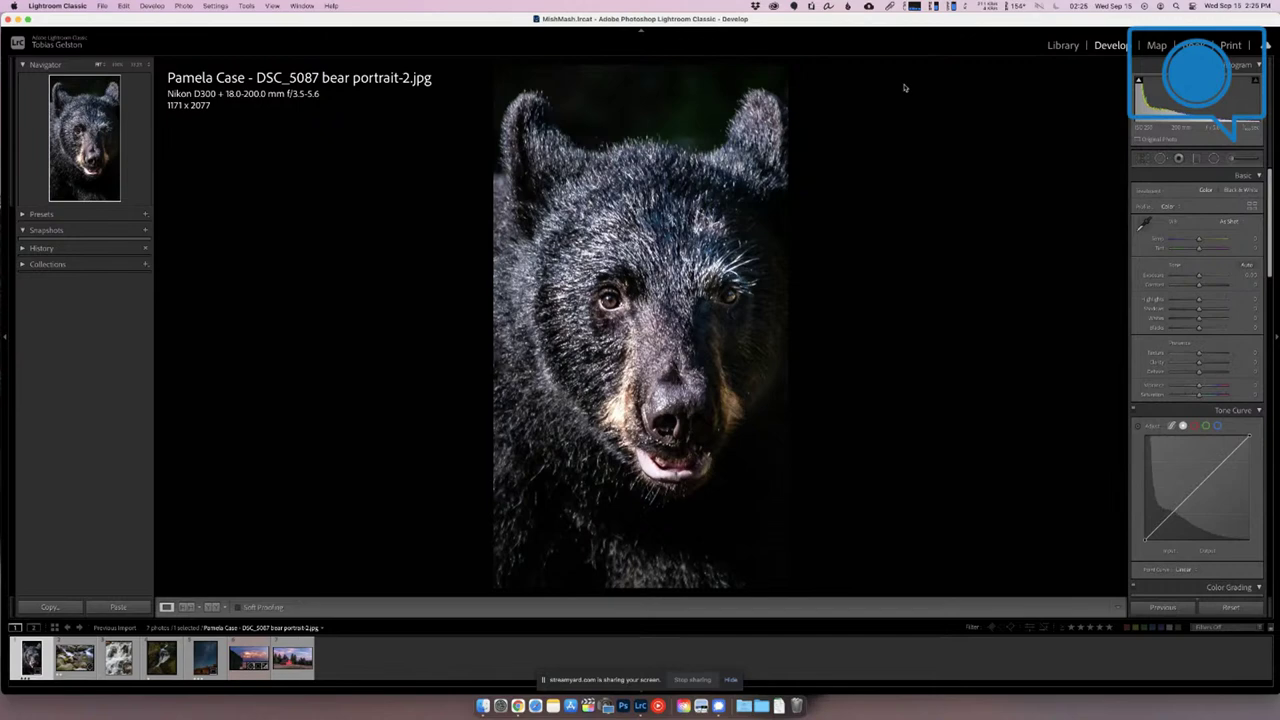
- Change the background around the photo to gray and widen the bear portrait's crop to about 1286 x 2077
right_click(897, 205)
click(929, 243)
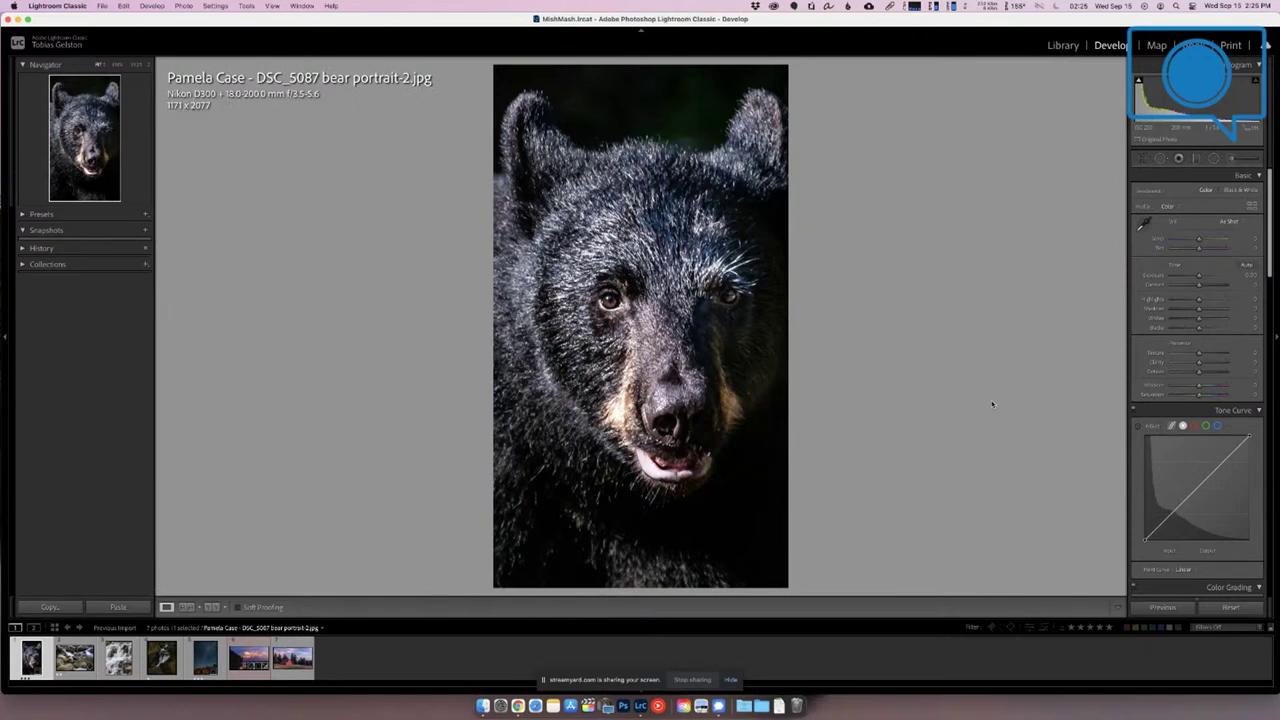
key(r)
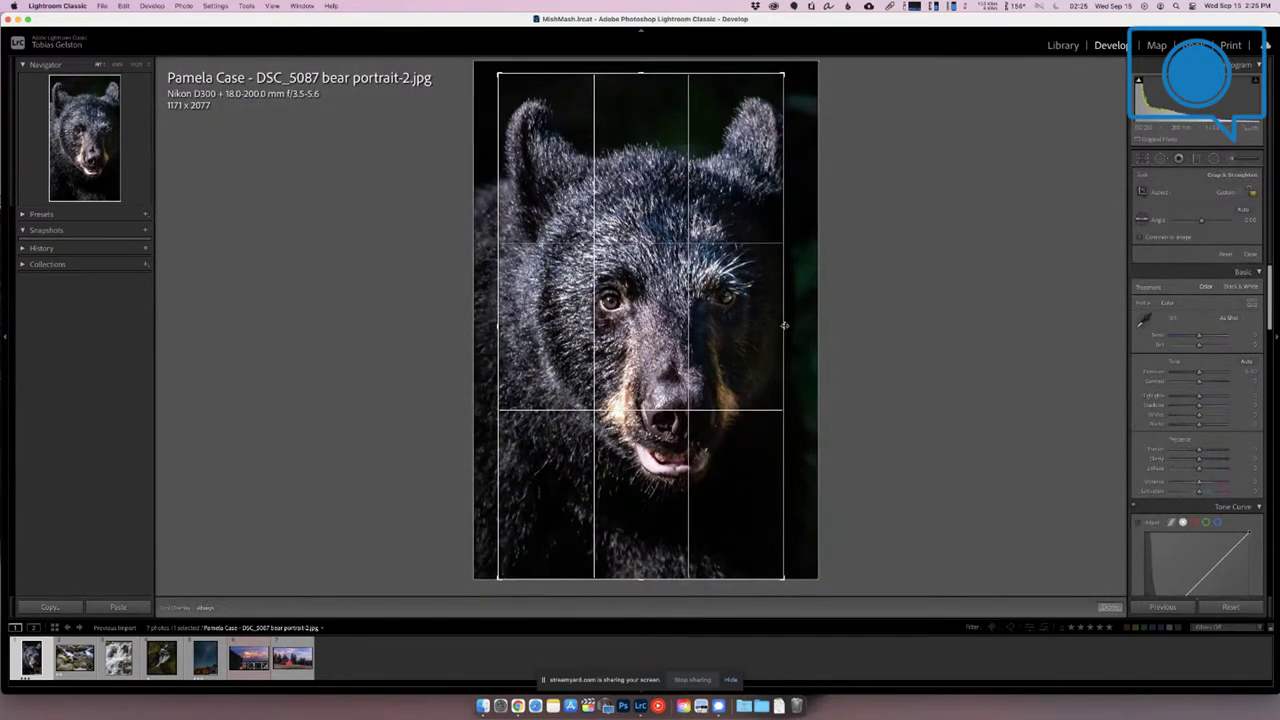
drag(790, 326, 801, 330)
key(Return)
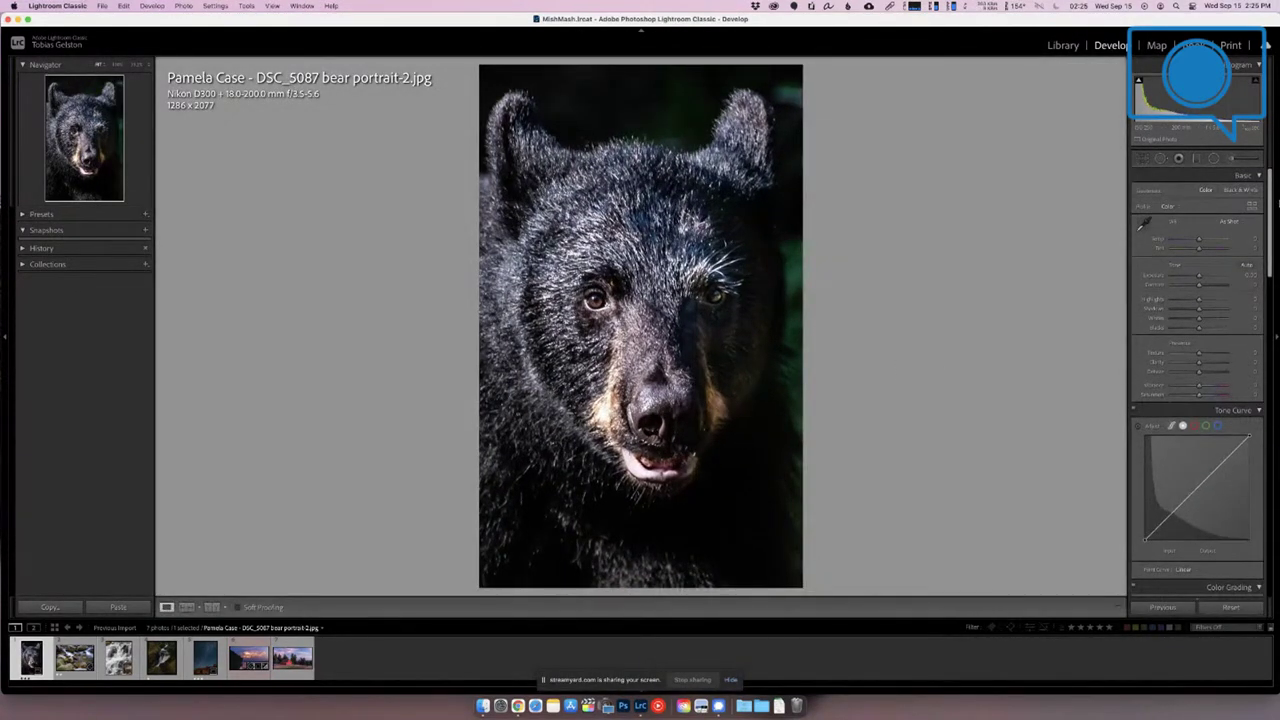
- Brush over the green background along the bear photo's right edge, lowering the brush's exposure, shadows and saturation
click(1229, 160)
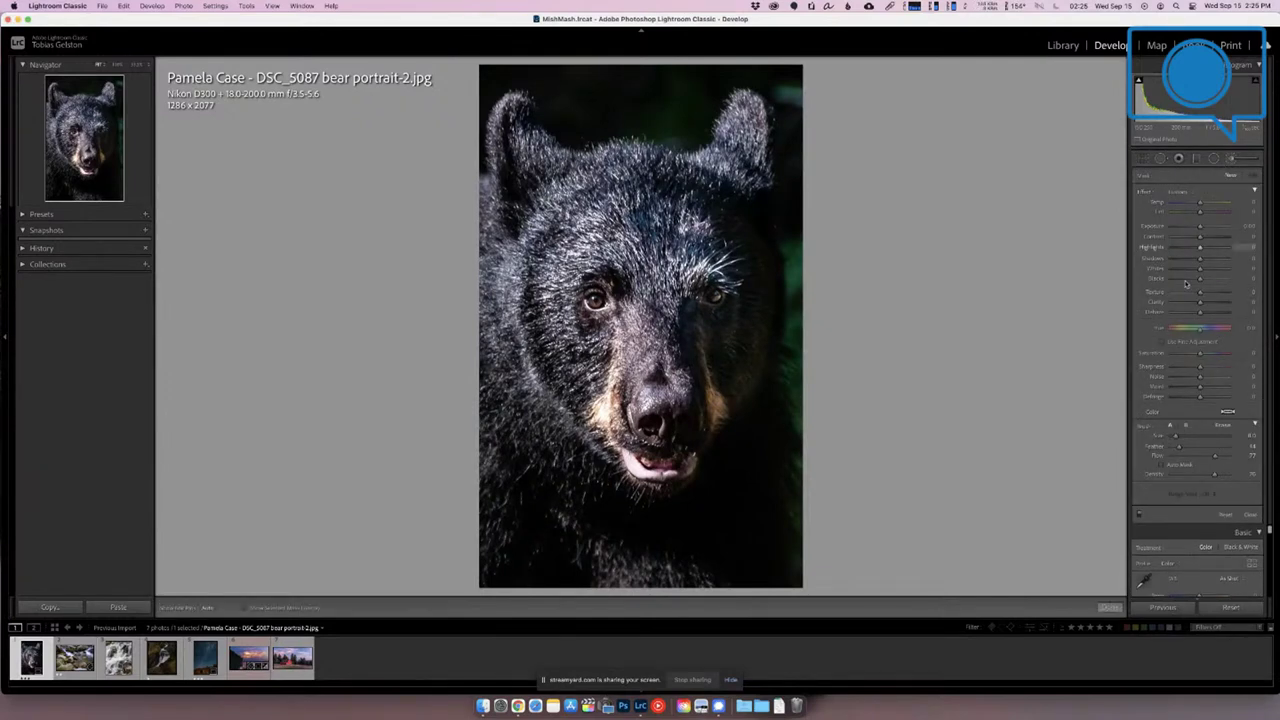
drag(1199, 227, 1189, 260)
mouse_move(794, 255)
mouse_down()
mouse_move(787, 323)
mouse_move(800, 334)
mouse_move(800, 428)
mouse_move(807, 317)
mouse_move(796, 322)
mouse_move(790, 89)
mouse_move(799, 268)
mouse_move(820, 321)
mouse_move(808, 278)
mouse_move(789, 355)
mouse_move(803, 487)
mouse_move(805, 230)
mouse_move(773, 87)
mouse_move(790, 92)
mouse_move(781, 68)
mouse_move(689, 102)
mouse_move(676, 122)
mouse_move(628, 123)
mouse_move(651, 98)
mouse_move(656, 122)
mouse_move(692, 84)
mouse_move(764, 62)
mouse_move(794, 90)
mouse_move(796, 145)
mouse_up()
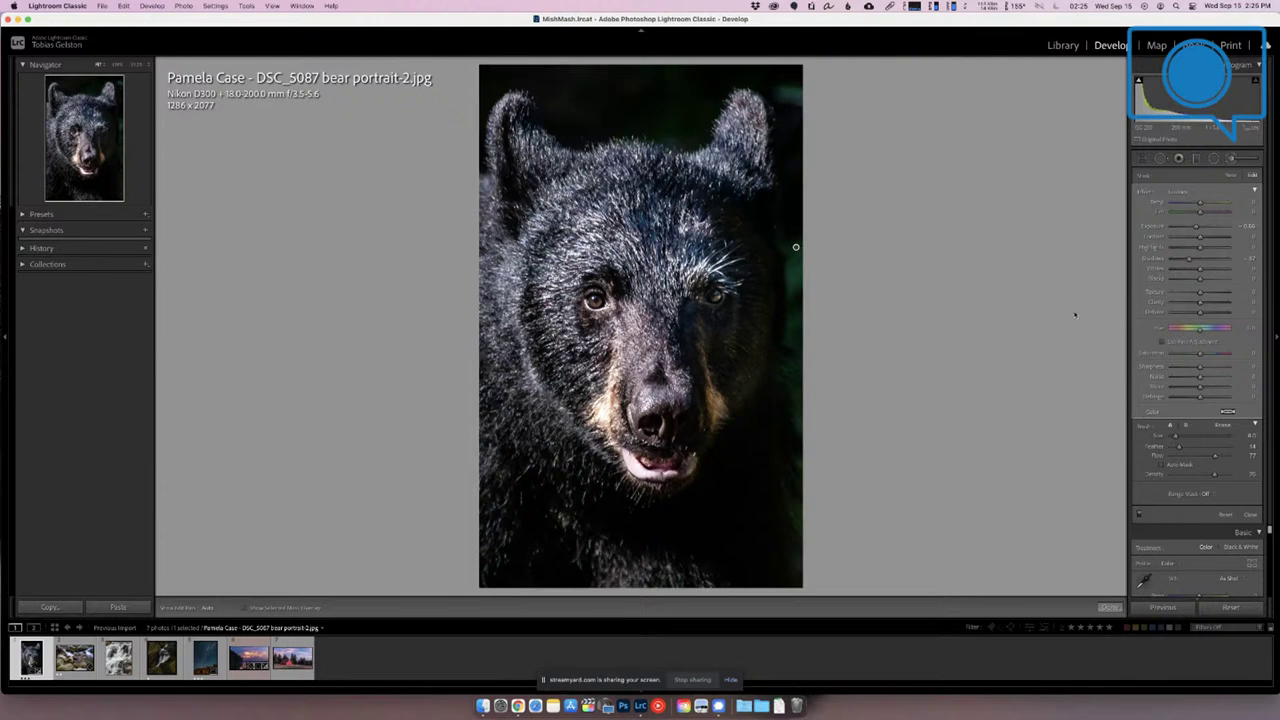
drag(1195, 355, 1189, 355)
drag(1183, 260, 1179, 226)
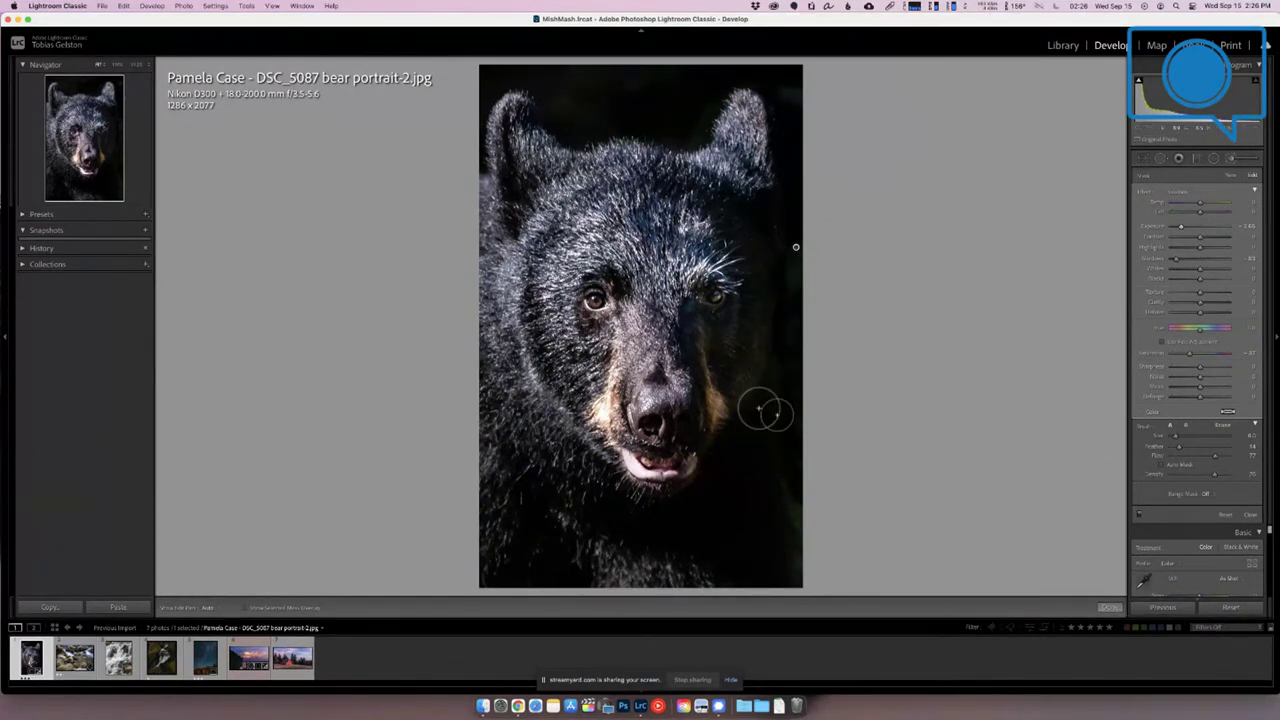
click(1110, 608)
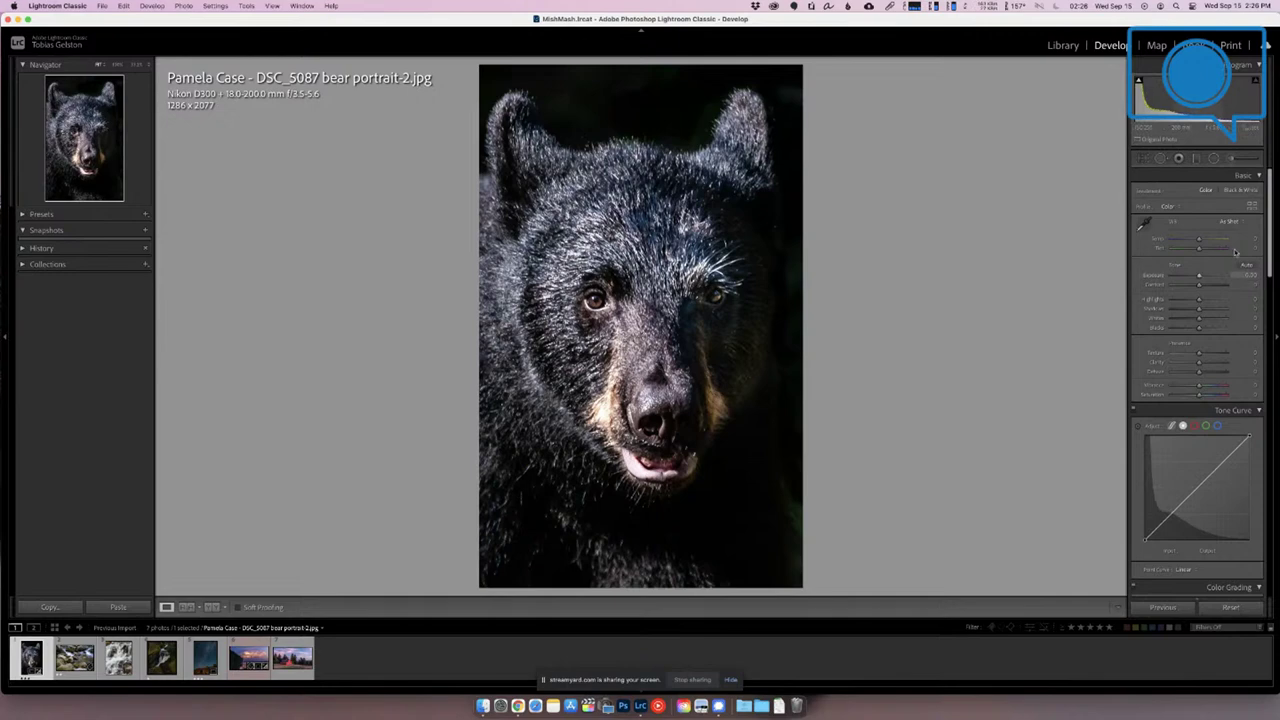
- Warm the bear photo's color temperature slightly and lower its highlights
drag(1199, 241, 1202, 241)
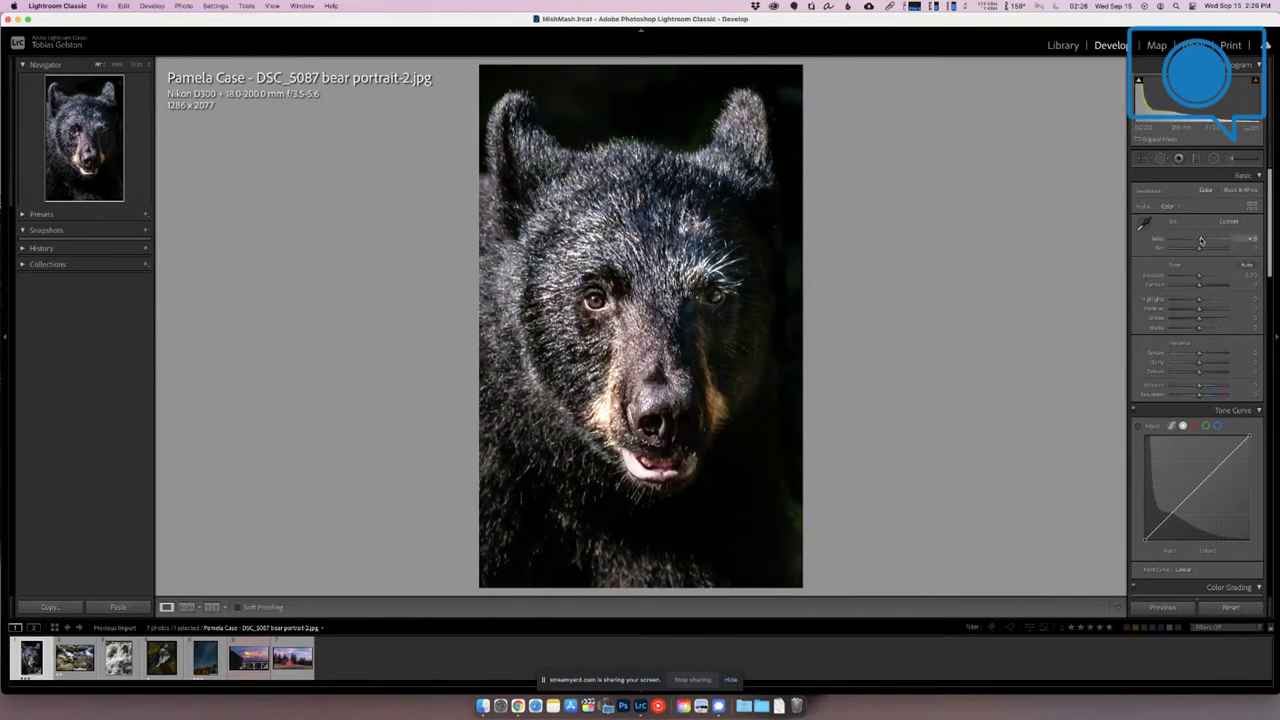
drag(1199, 300, 1189, 301)
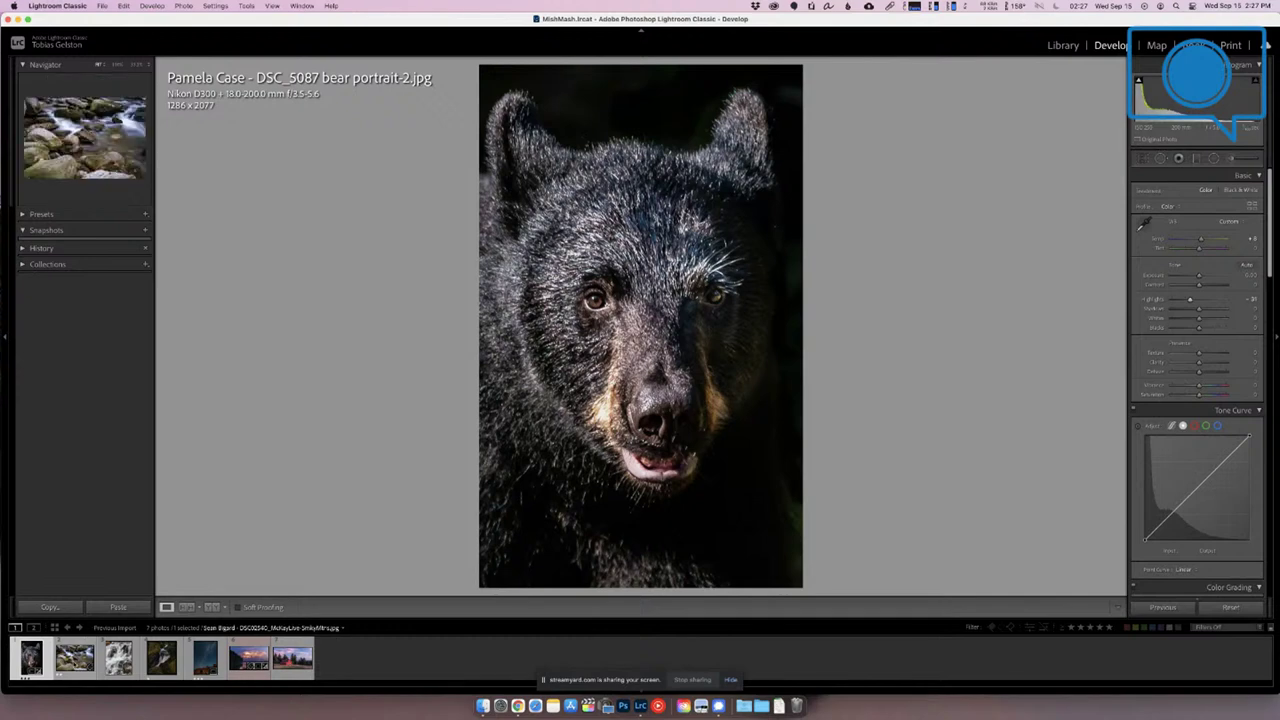
- Open the rocky stream photo and crop its lower, left and upper edges to about 5430 x 3416
click(75, 657)
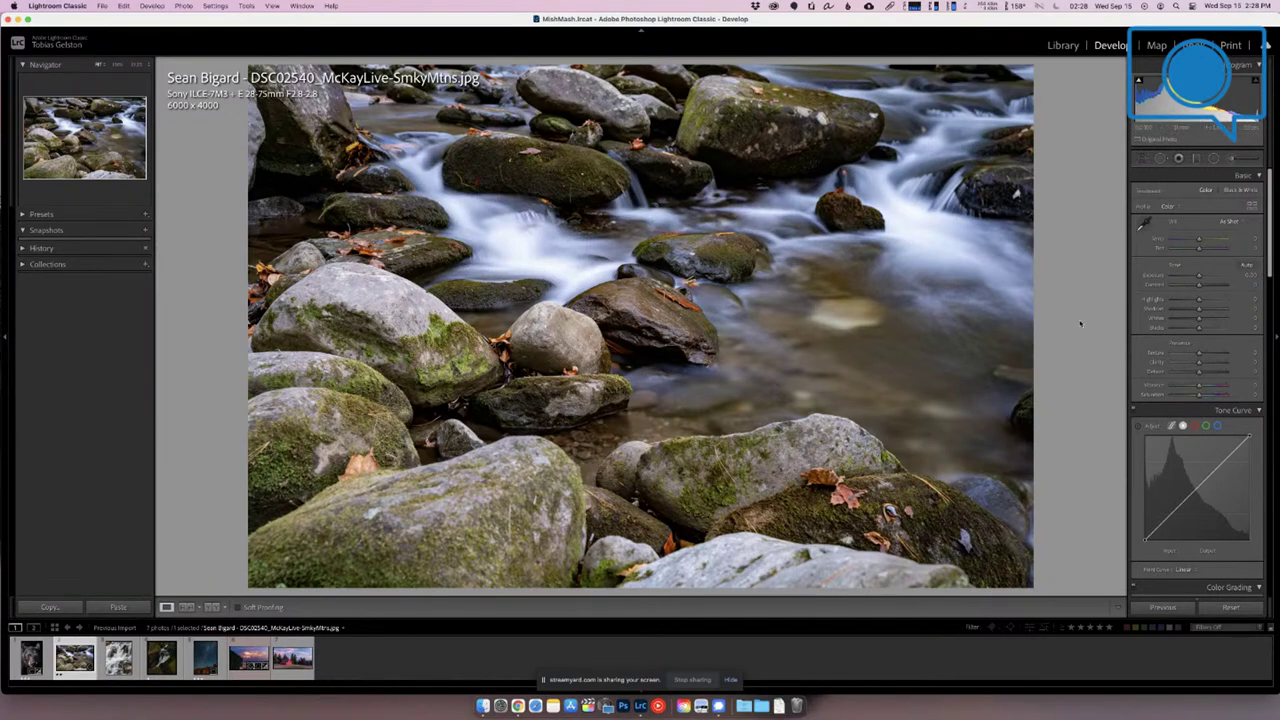
key(r)
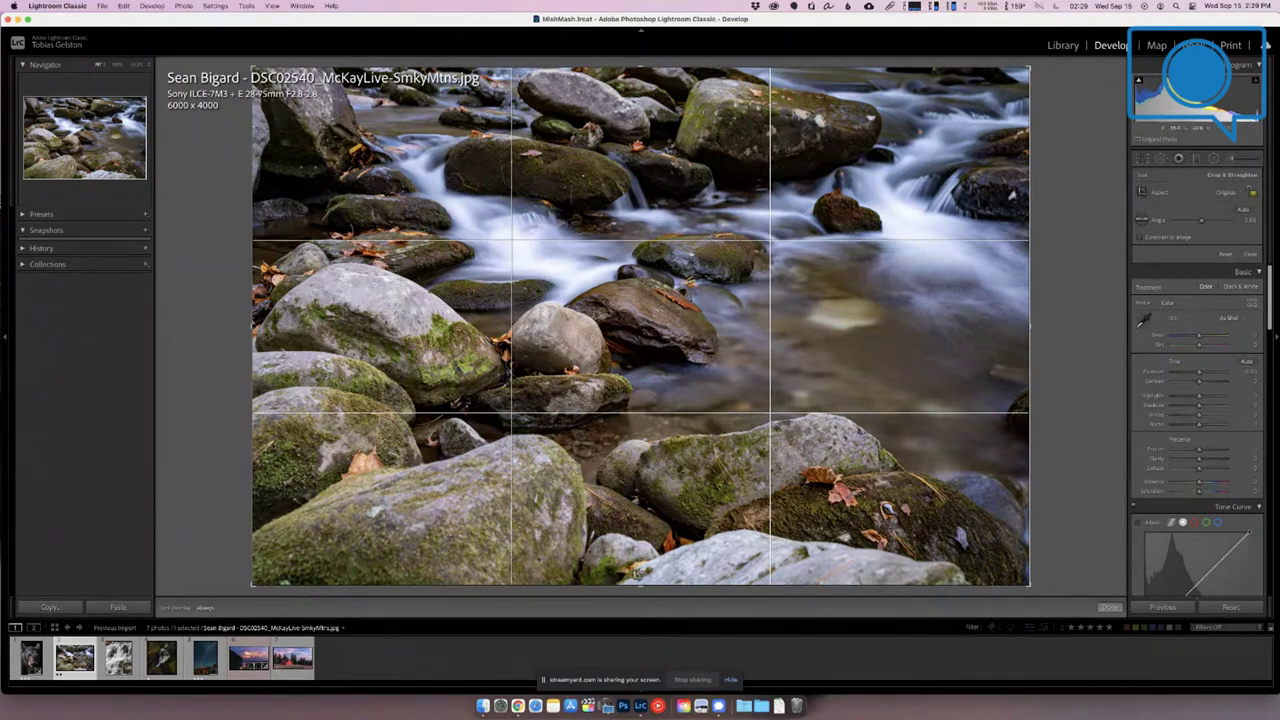
drag(645, 585, 670, 549)
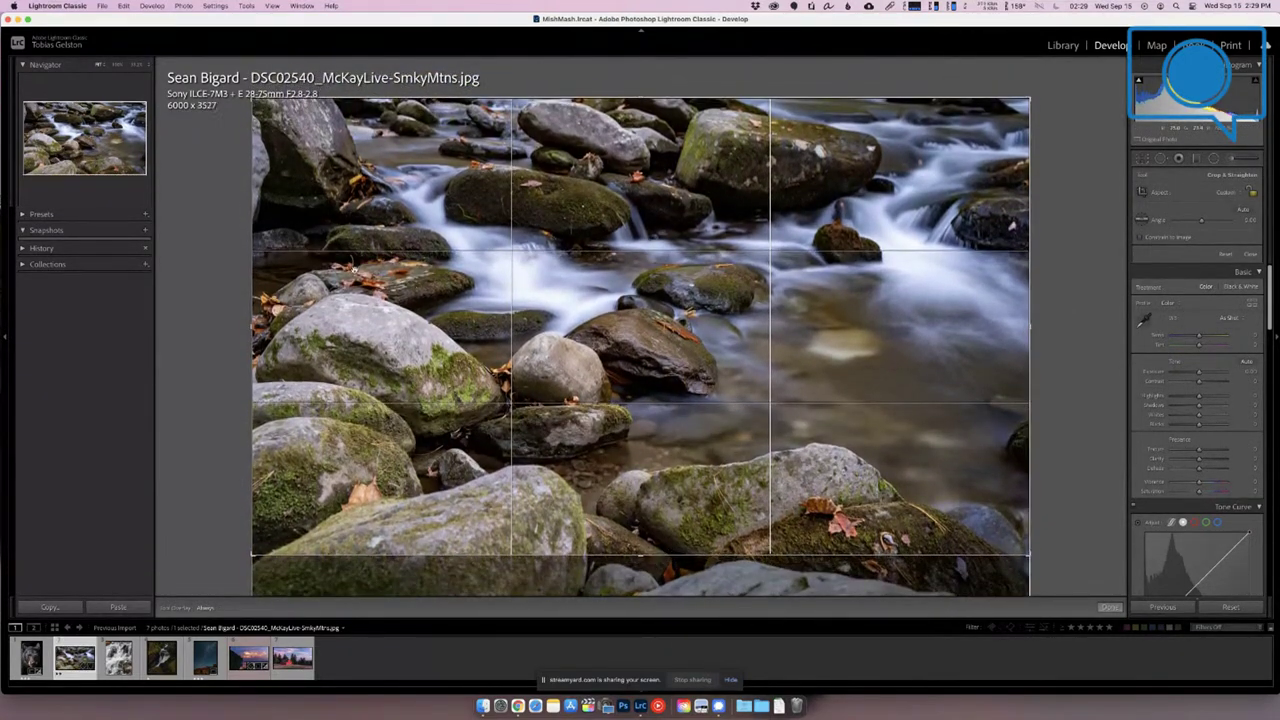
drag(253, 320, 288, 323)
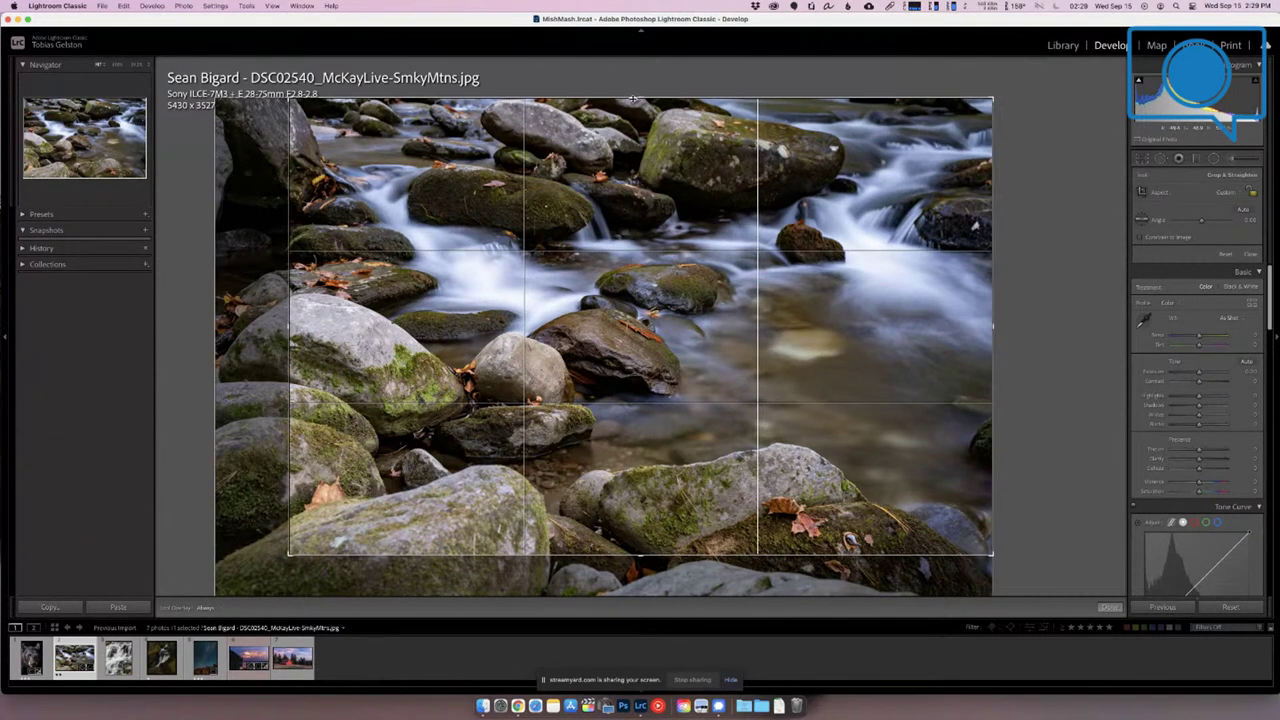
drag(635, 98, 636, 105)
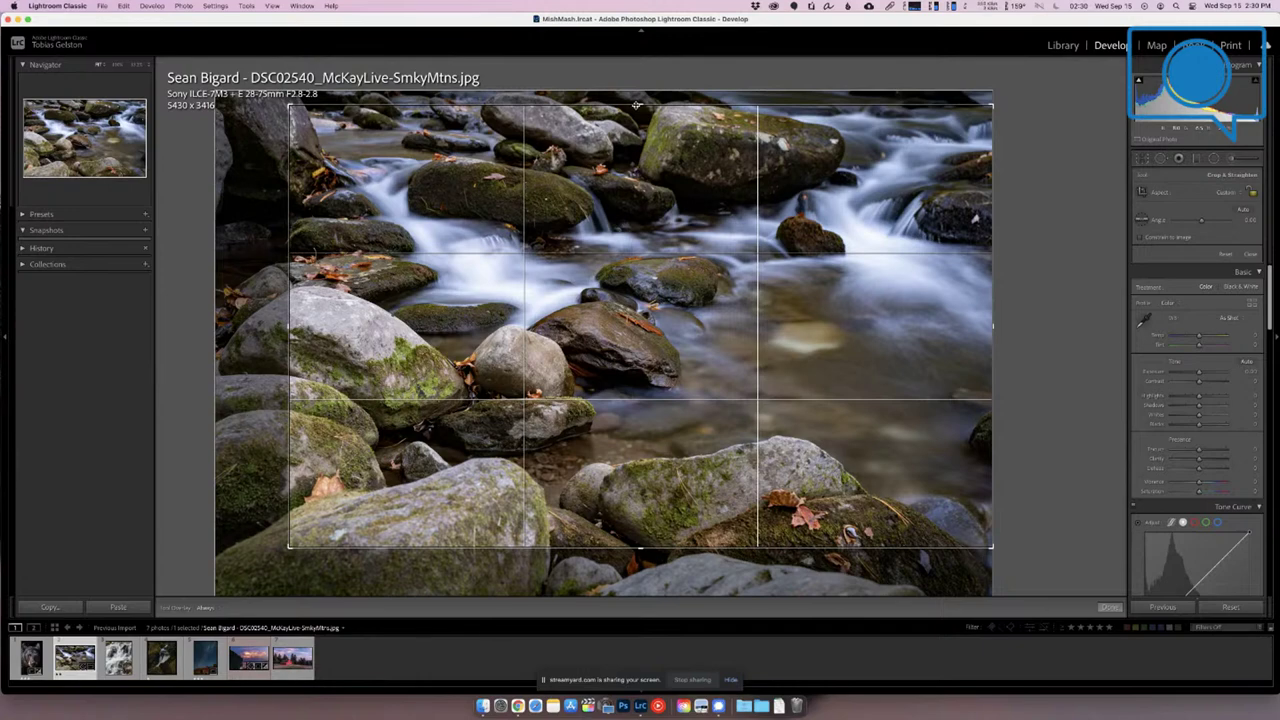
key(Return)
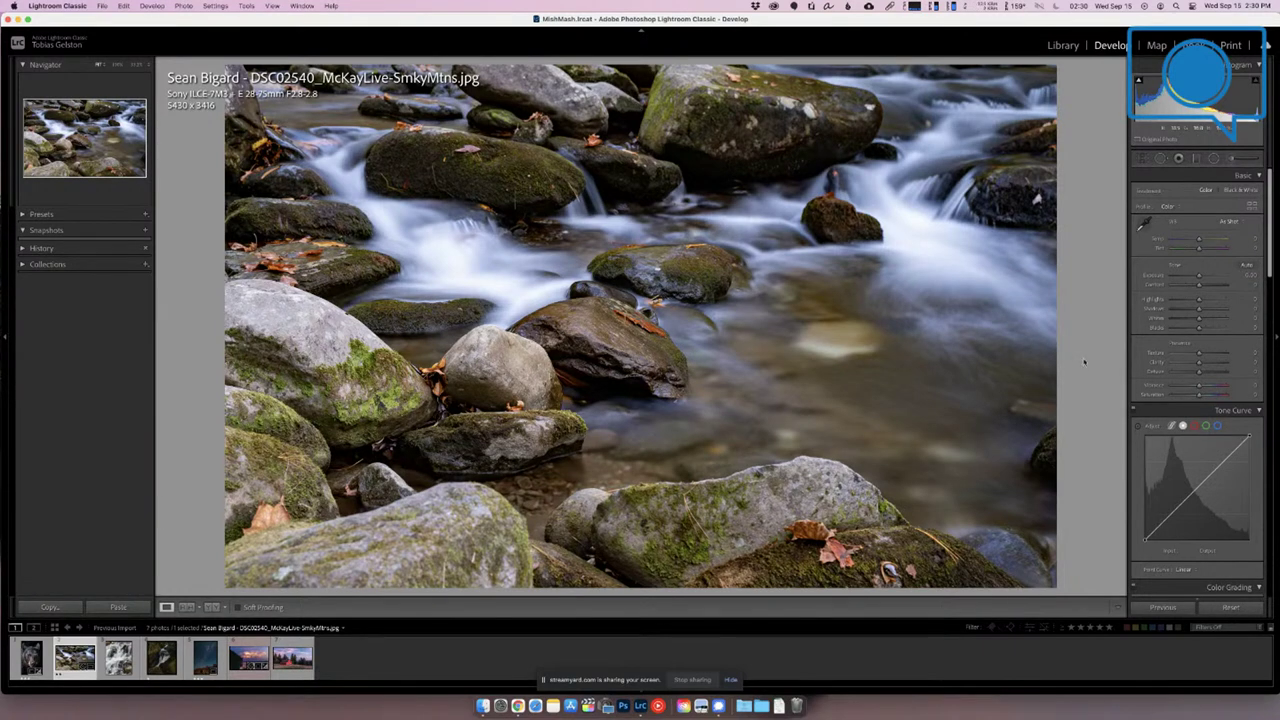
- Raise the stream photo's overall texture slightly and add a graduated filter across the upper rapids with its effect settings reset
click(1206, 354)
click(1197, 158)
drag(710, 258, 710, 150)
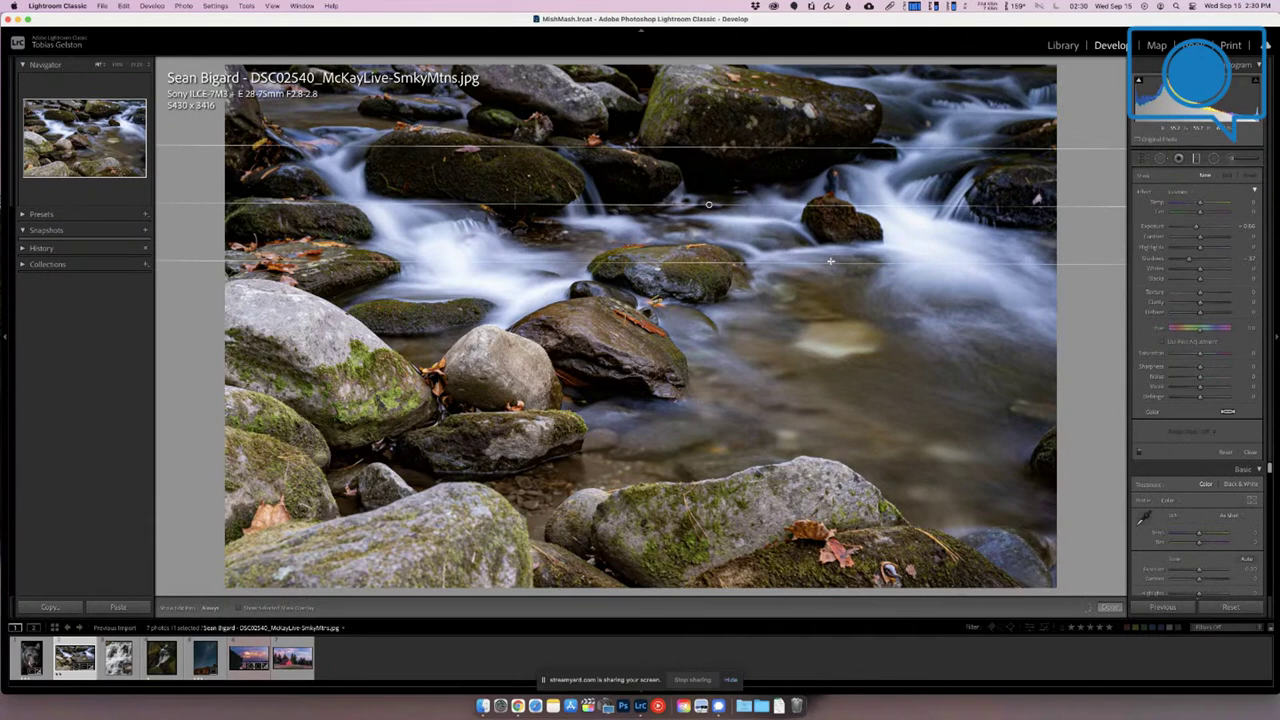
double_click(1146, 191)
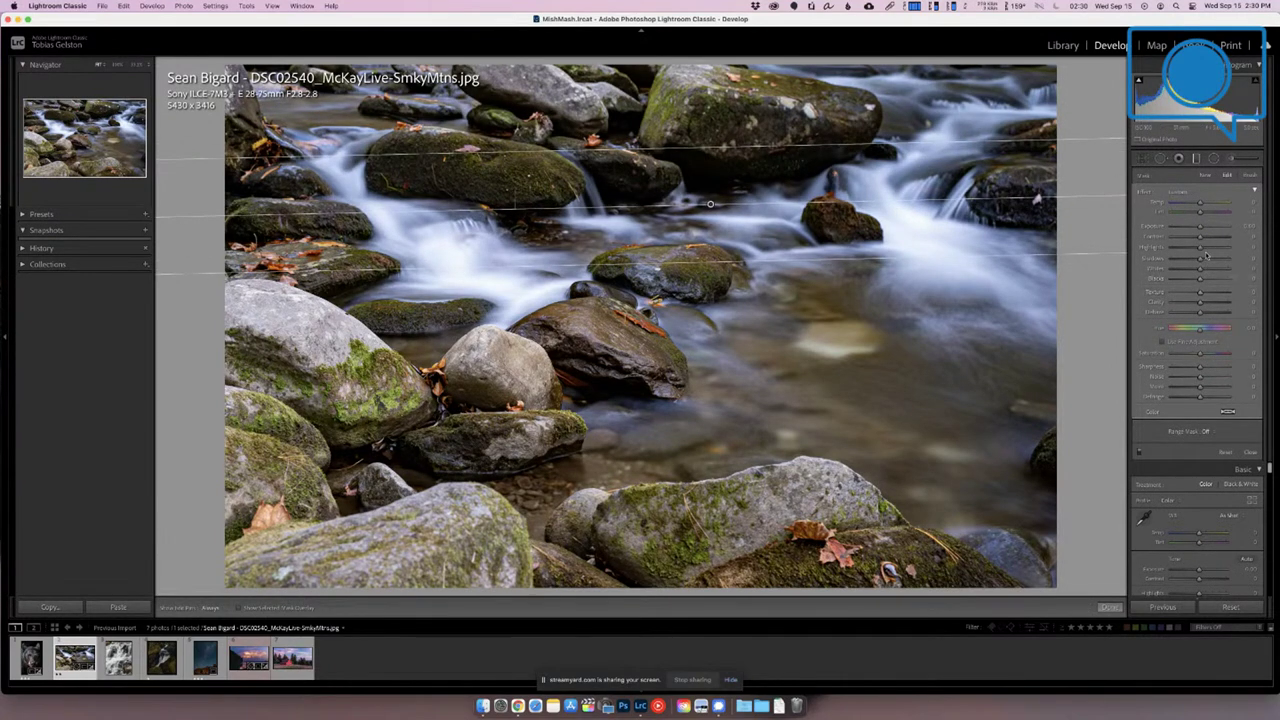
- Increase the texture and clarity of the graduated filter on the stream photo and close the filter
drag(1200, 291, 1211, 292)
click(1209, 302)
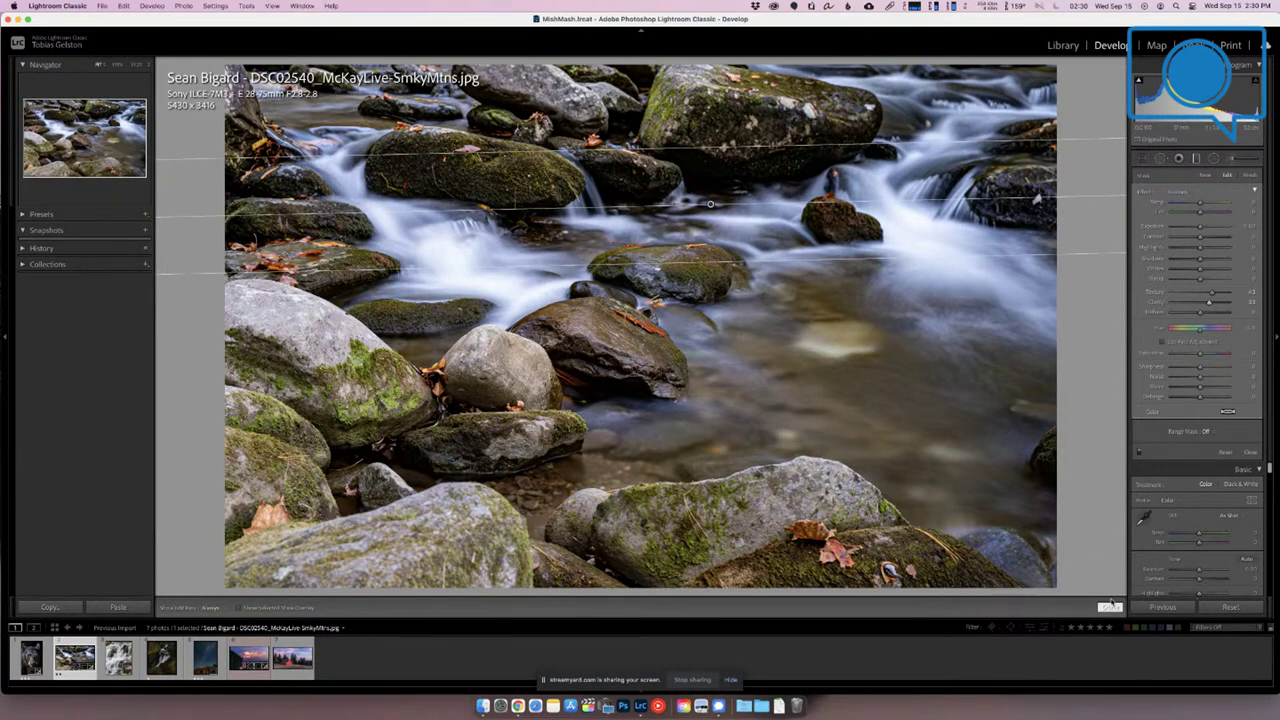
click(1110, 607)
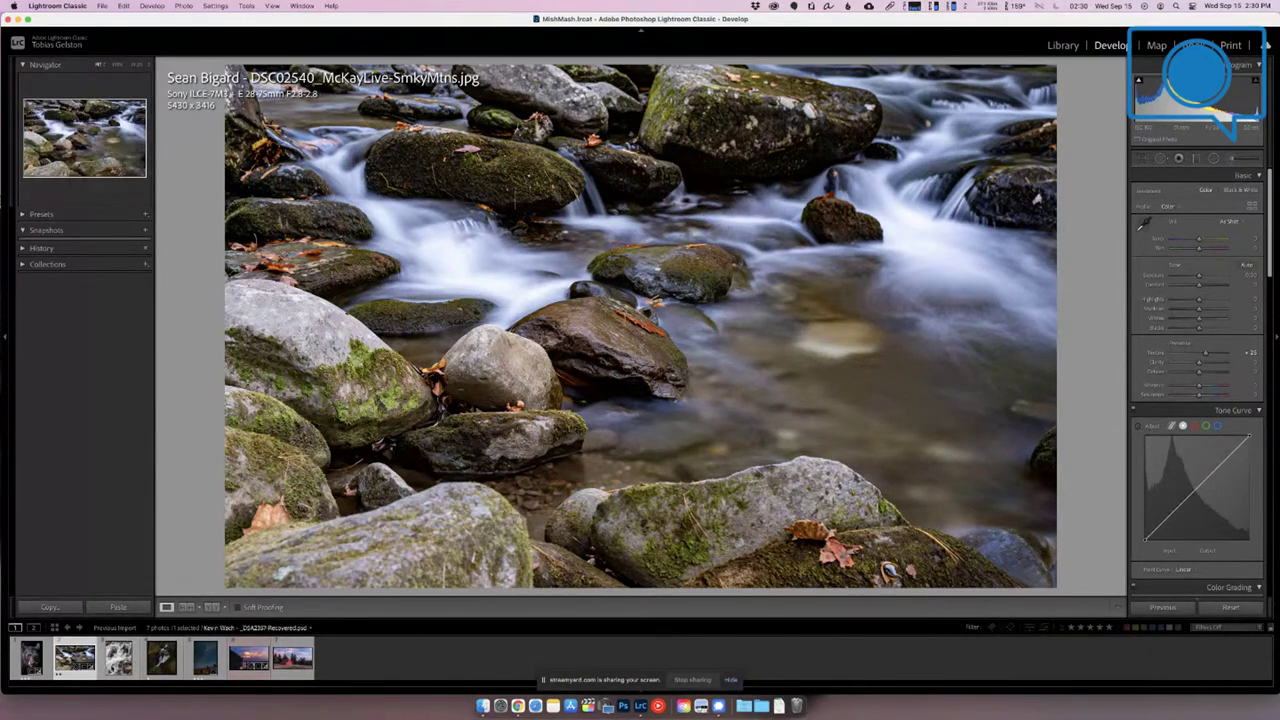
- Compare the waterfall photo with the edited stream photo by alternating between them
click(118, 657)
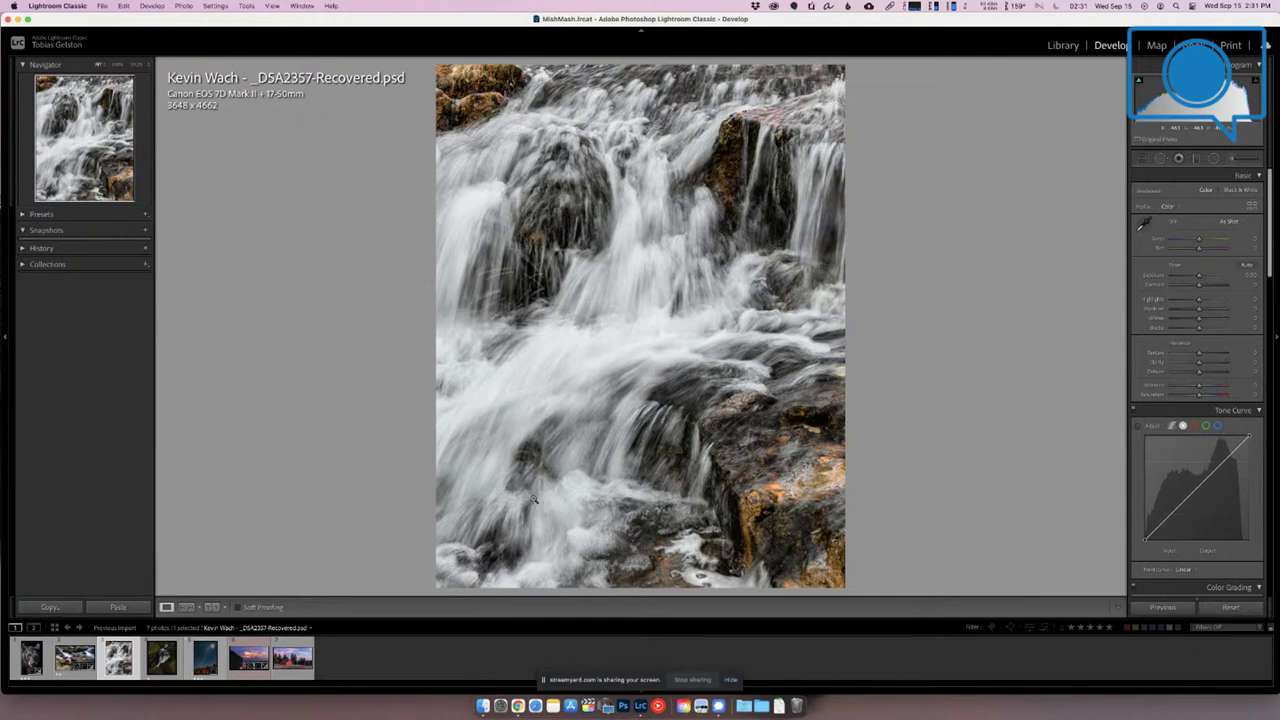
key(Left)
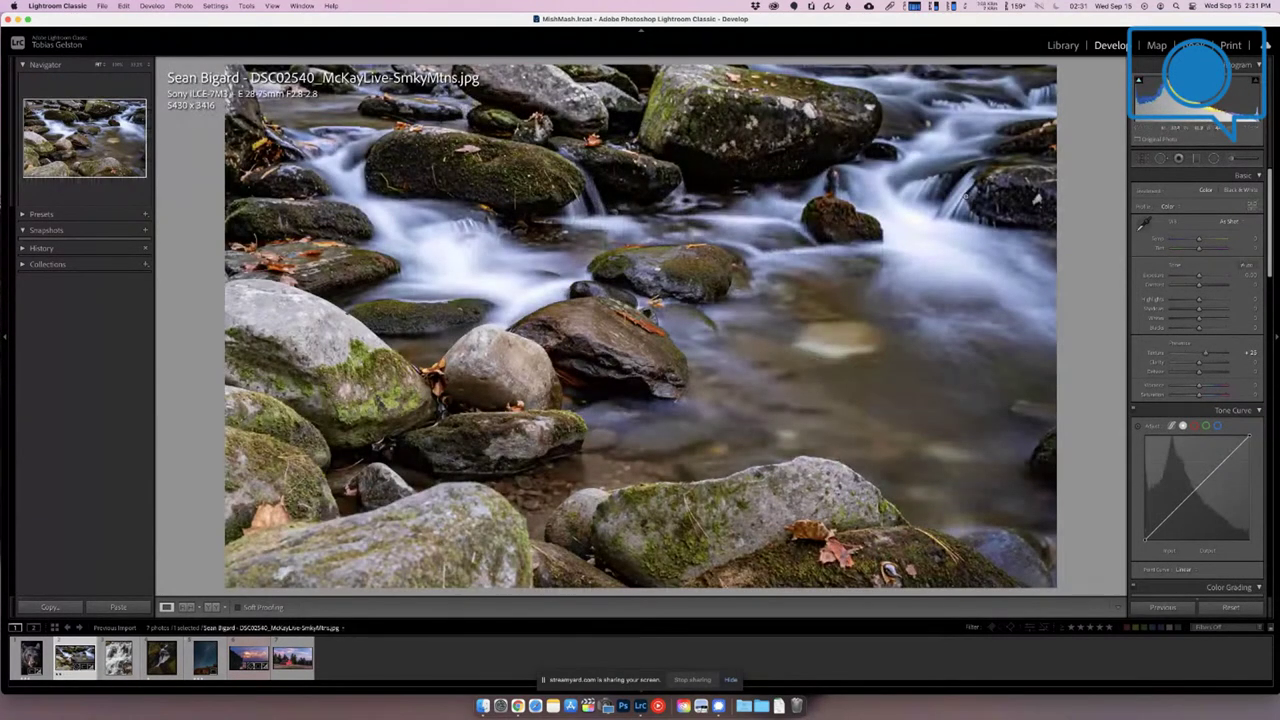
key(Right)
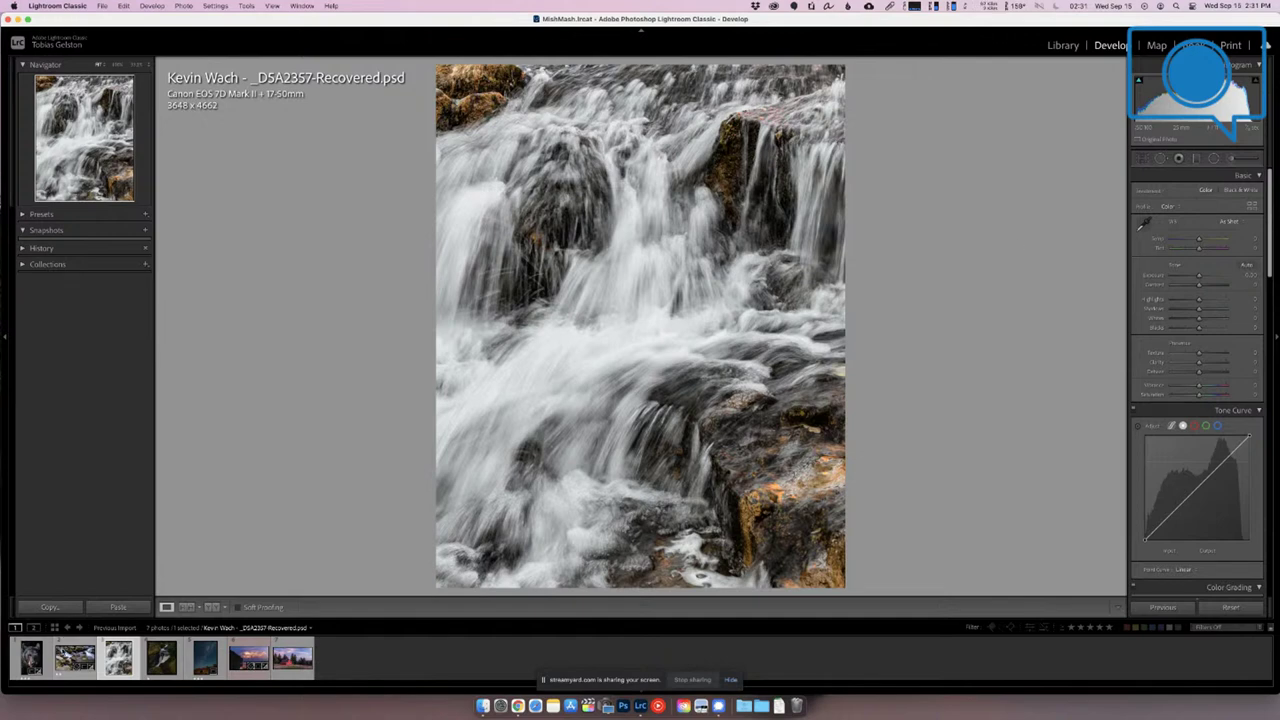
click(62, 665)
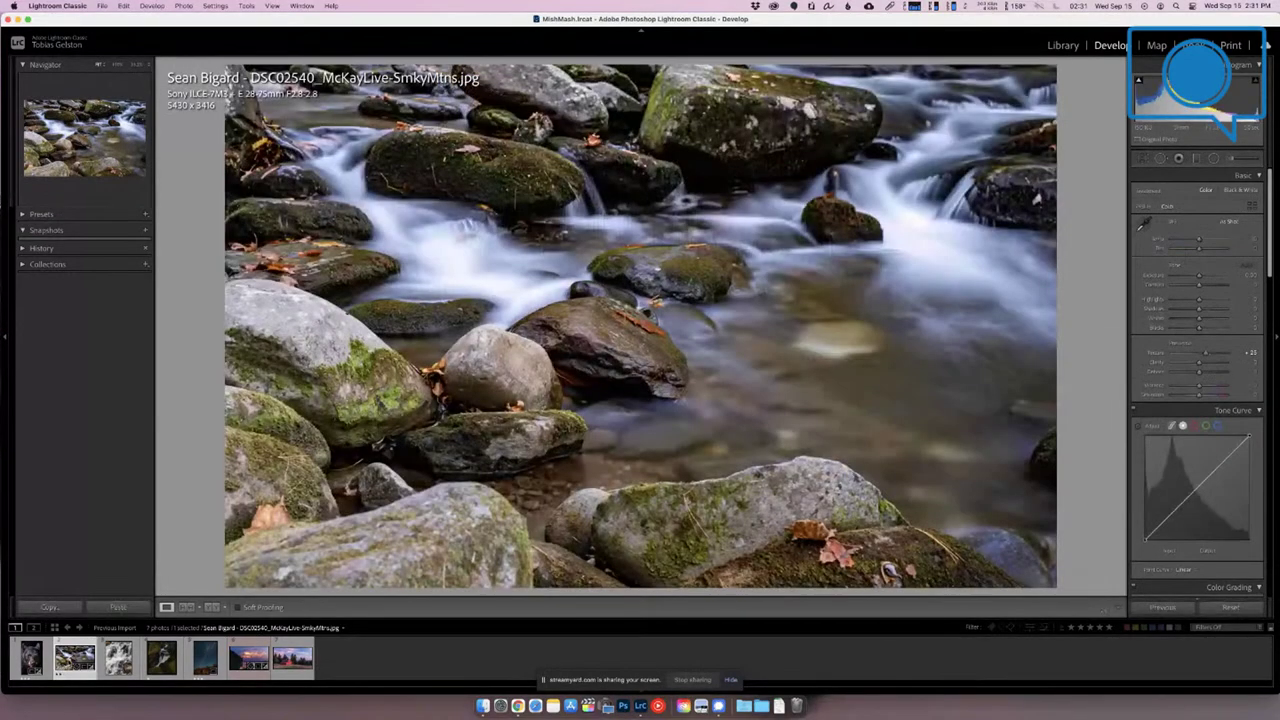
- Open the white cascading waterfall photo and crop it on all four sides to about 3052 x 4199
click(118, 657)
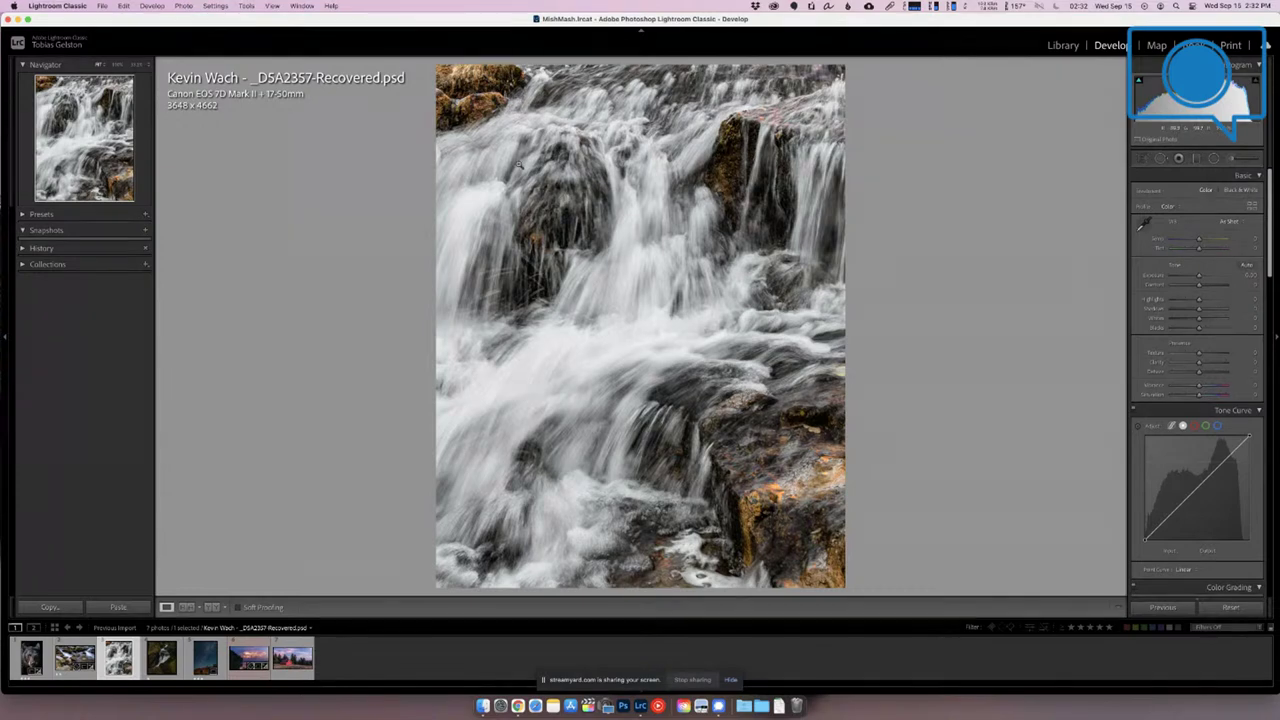
key(m)
key(e)
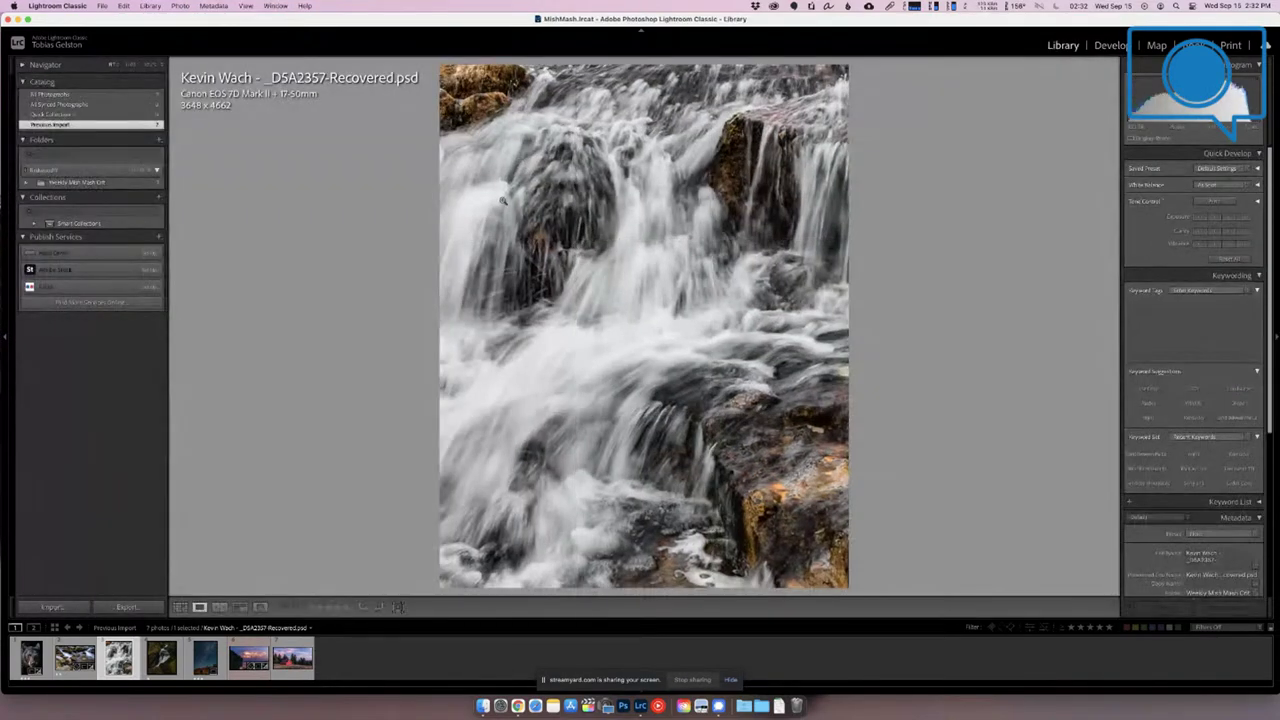
key(r)
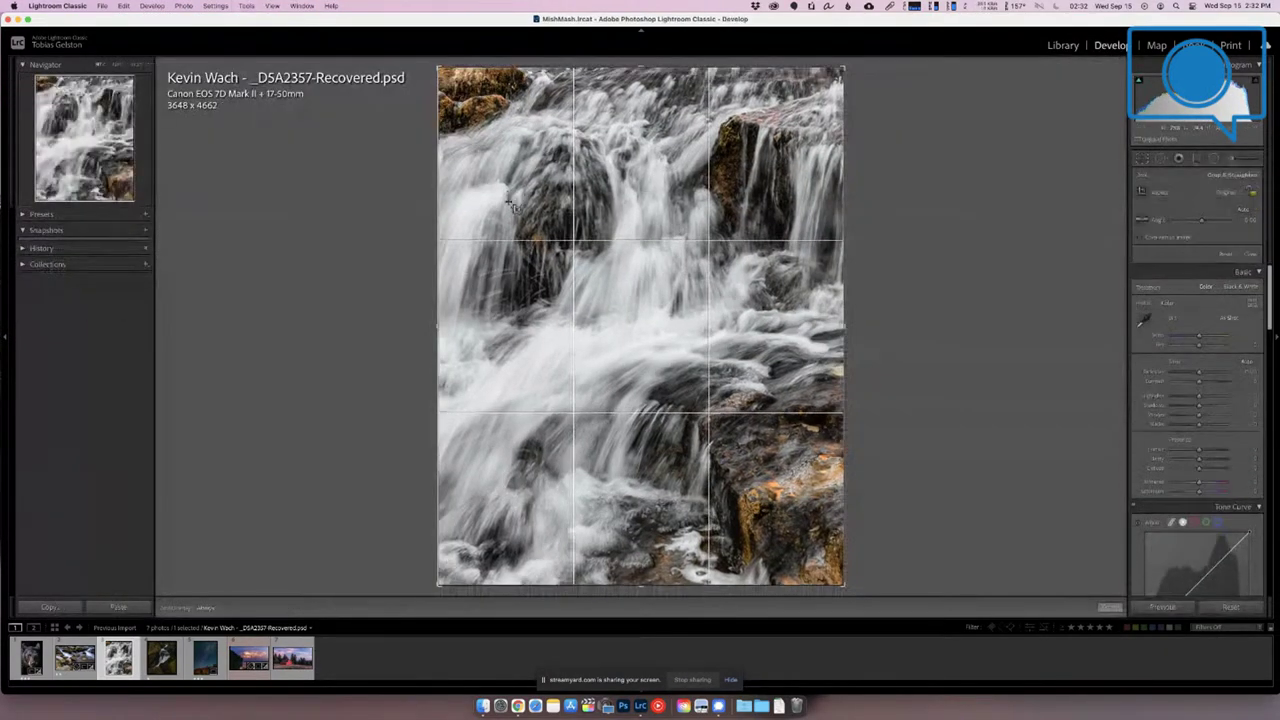
drag(437, 327, 441, 327)
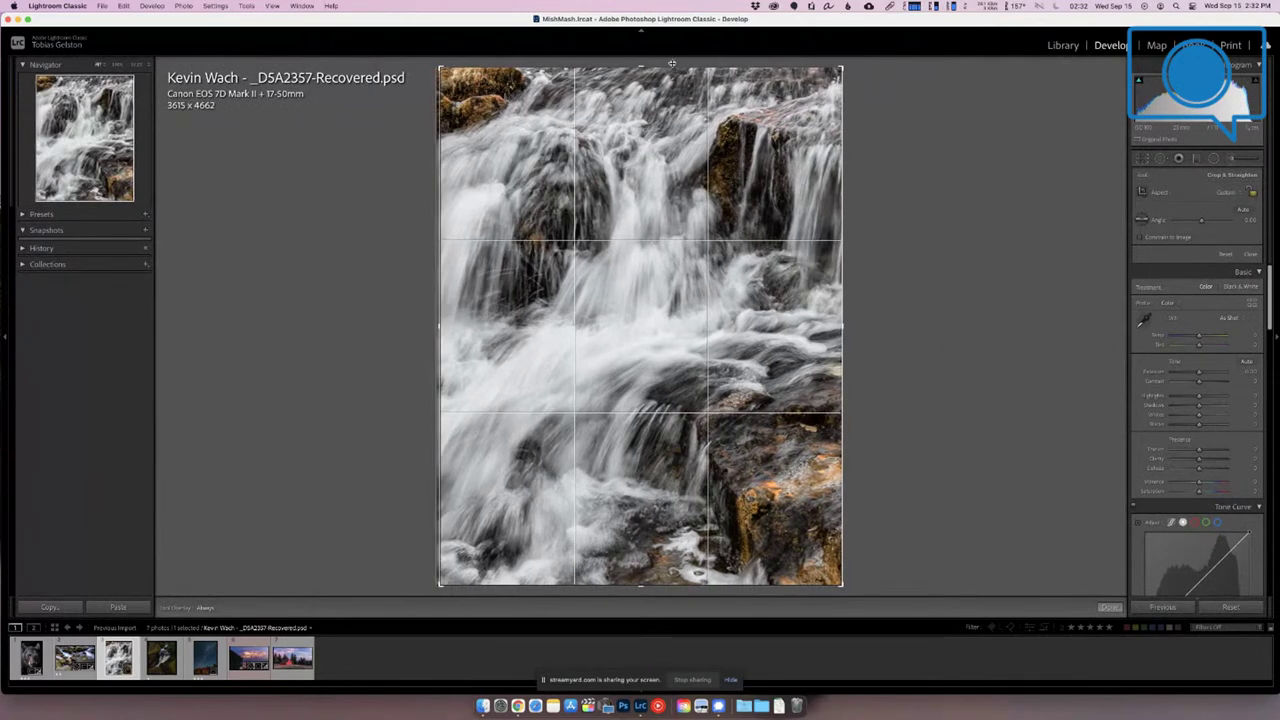
drag(642, 67, 649, 92)
drag(441, 322, 465, 326)
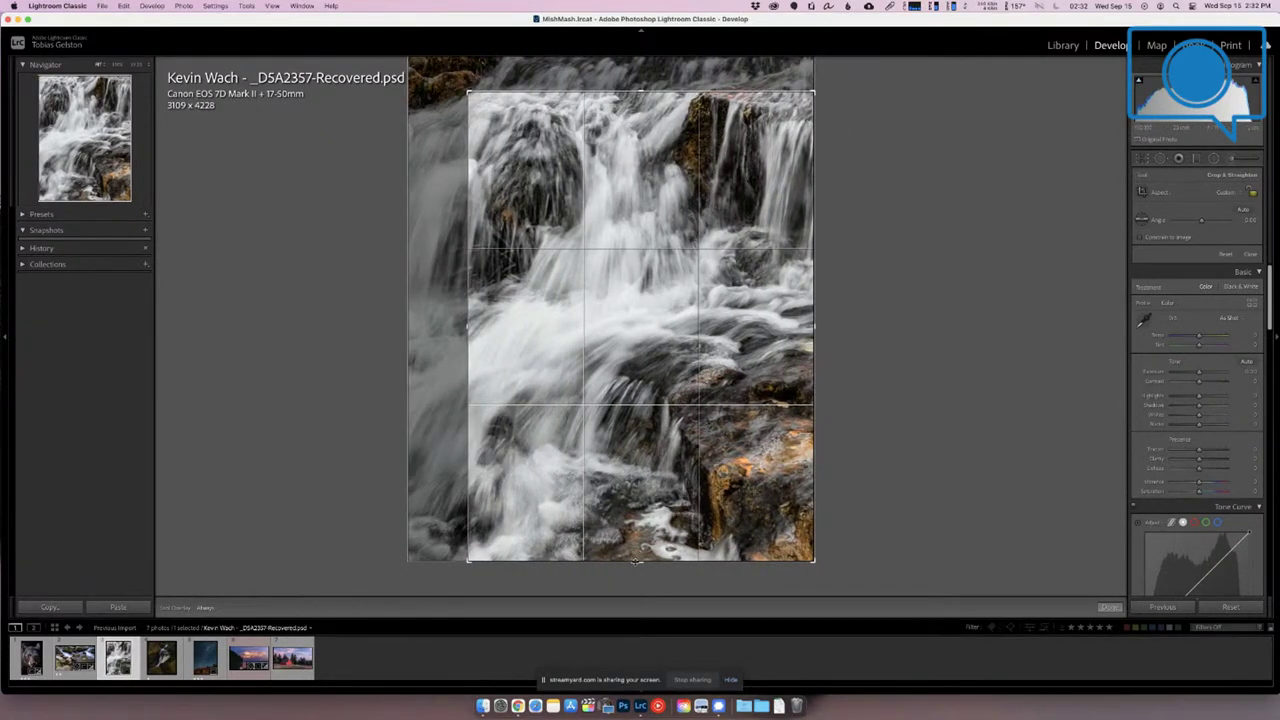
drag(636, 562, 638, 555)
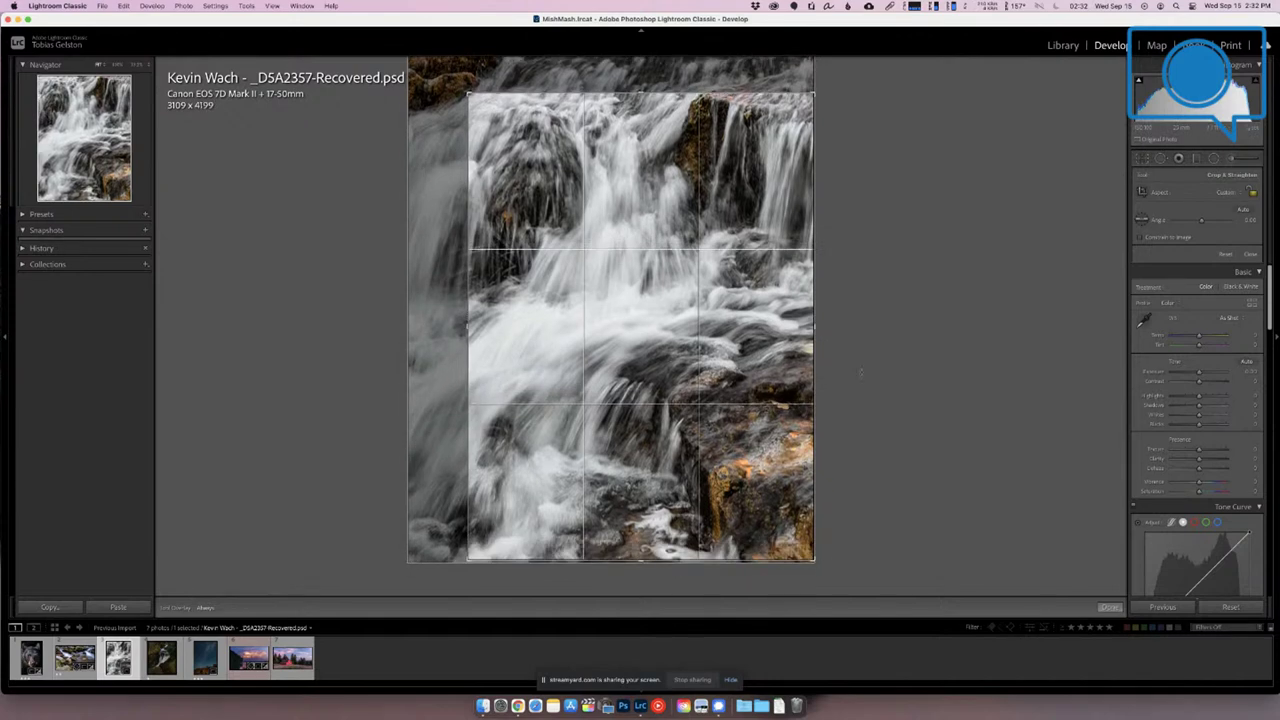
drag(815, 327, 808, 325)
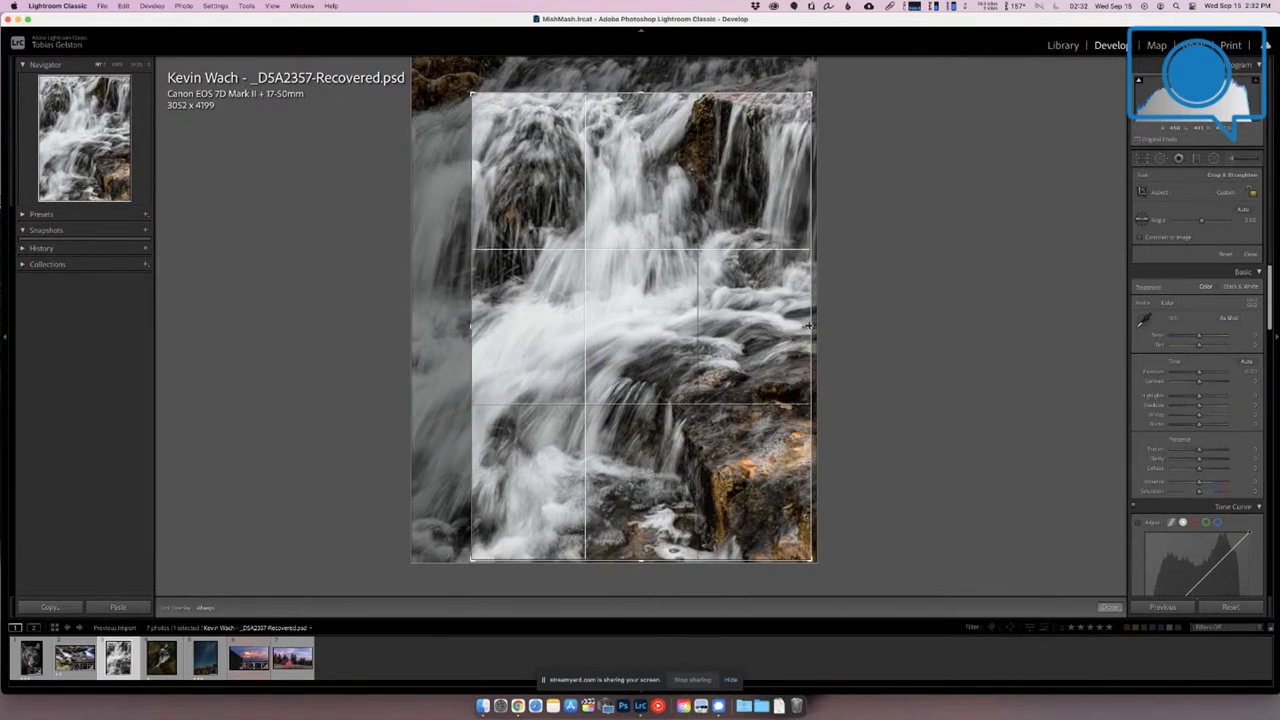
key(Return)
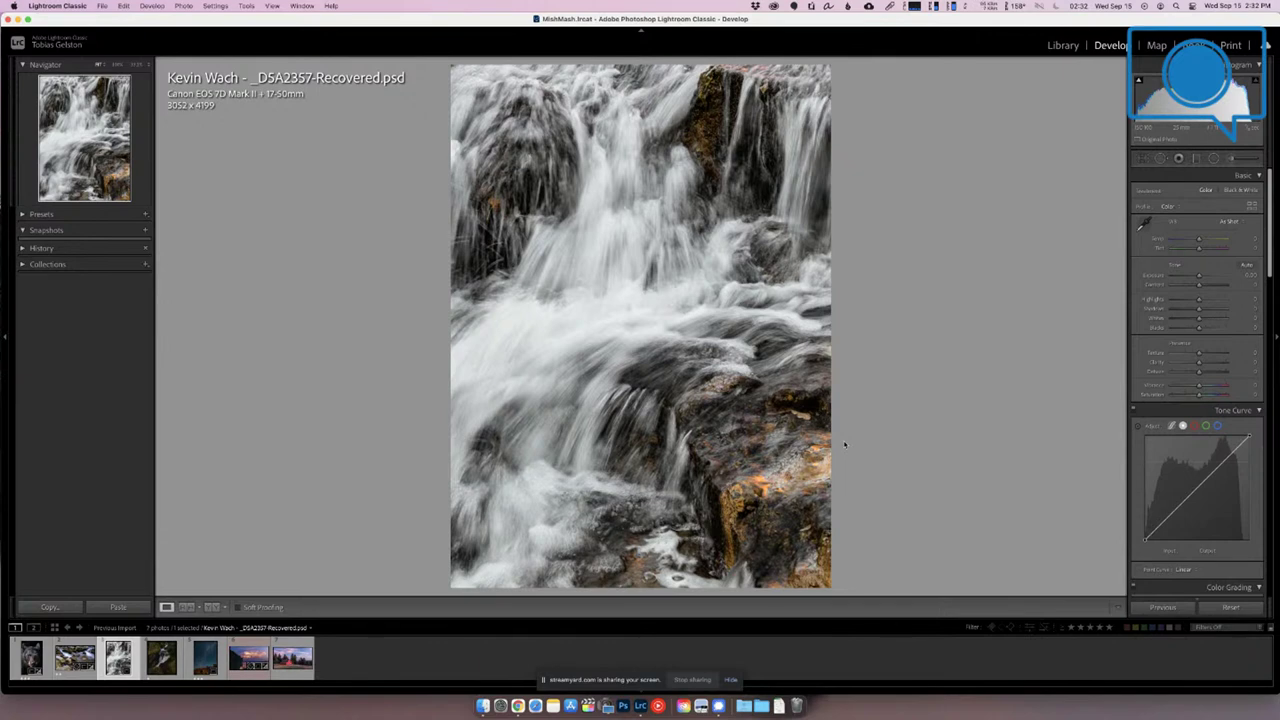
- Open the dark forest waterfall photo, rotate it about 7 degrees counter-clockwise and crop out its black border to about 3505 x 3958
key(Right)
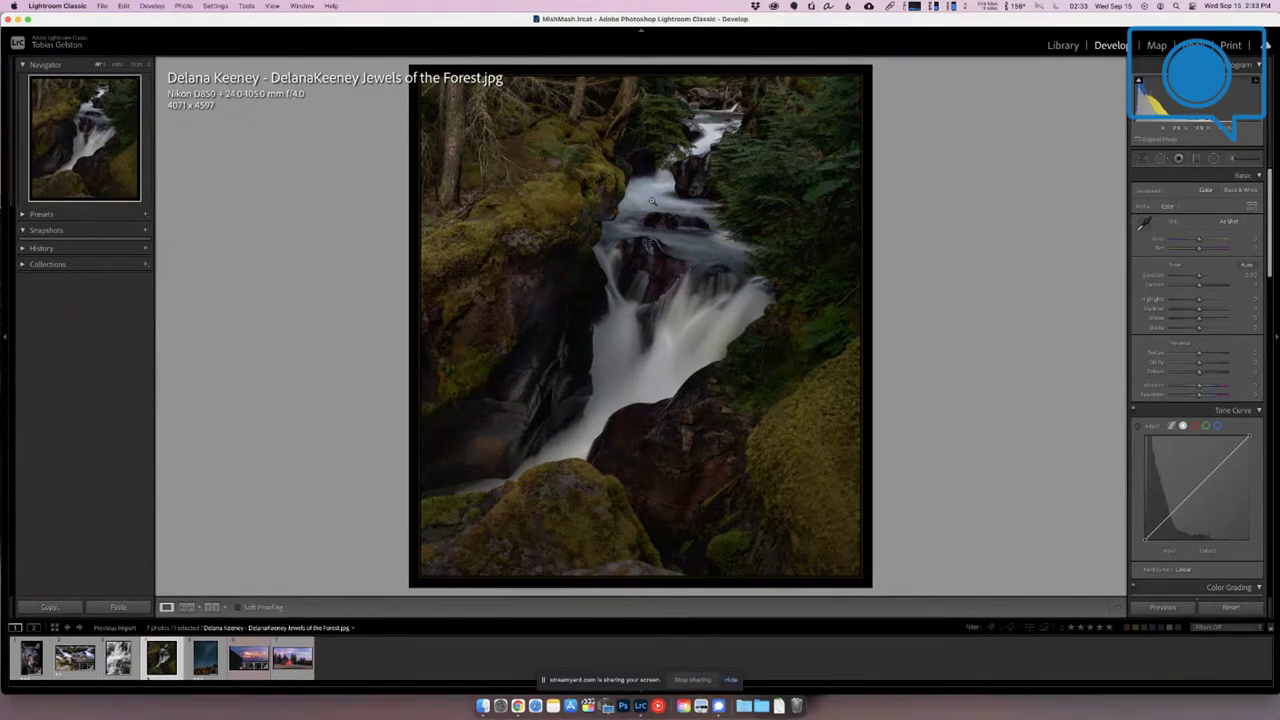
key(r)
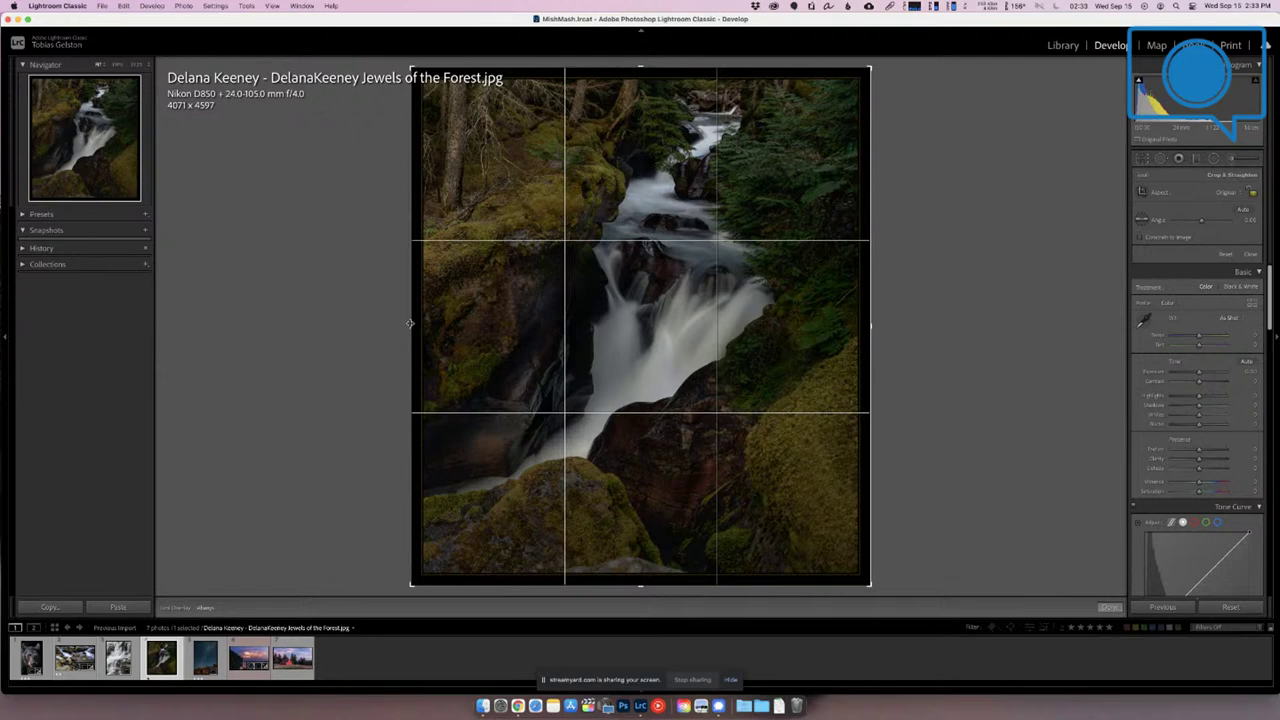
drag(410, 323, 400, 322)
mouse_move(962, 330)
mouse_down()
mouse_move(966, 300)
mouse_move(981, 326)
mouse_up()
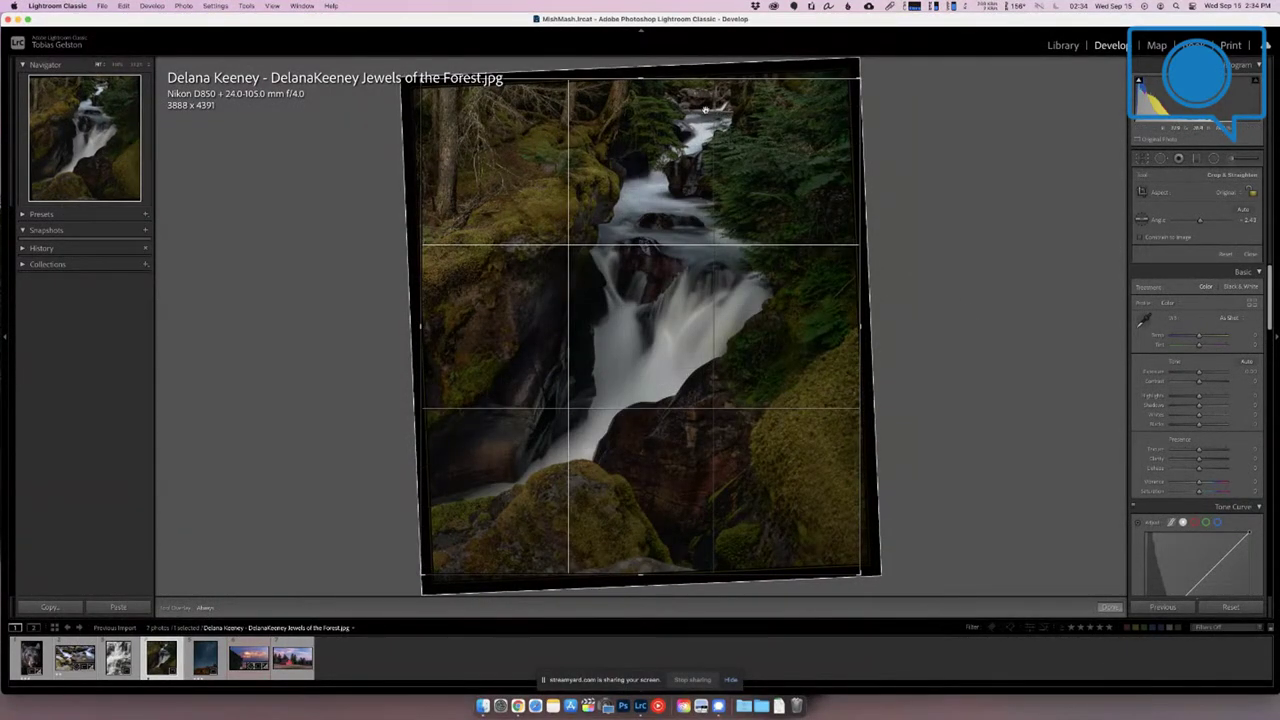
drag(955, 150, 962, 155)
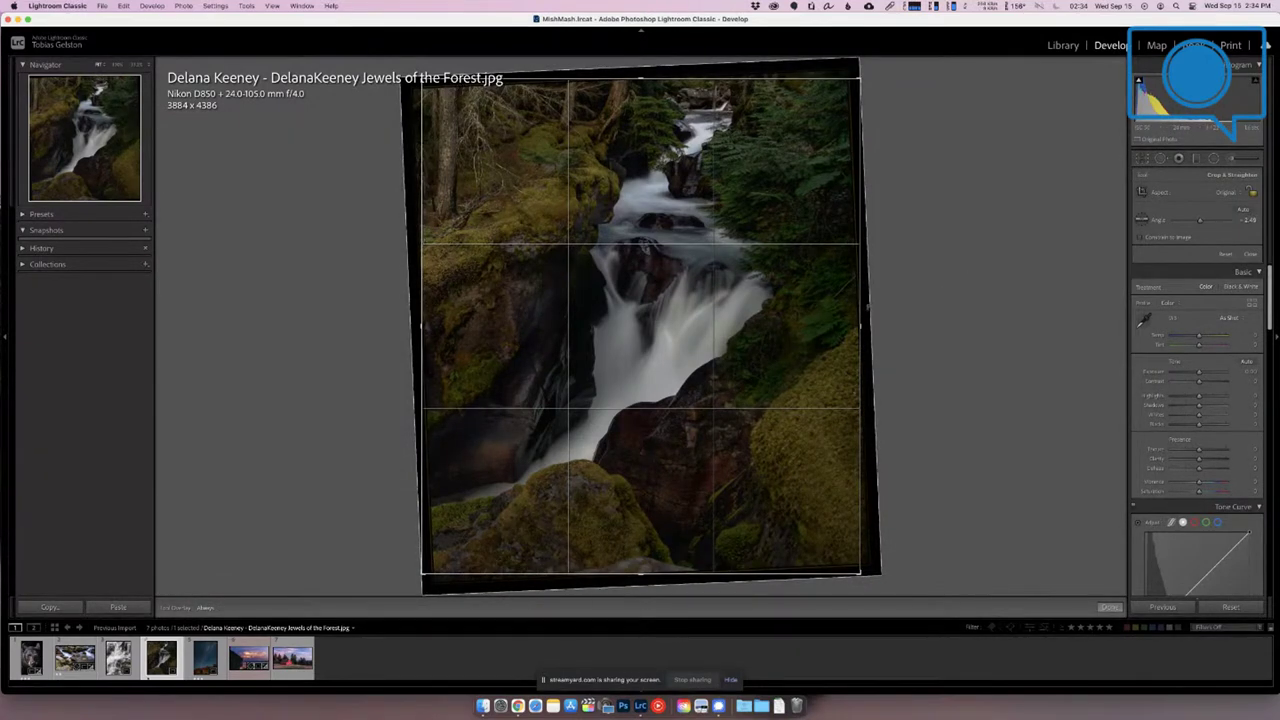
drag(987, 320, 987, 330)
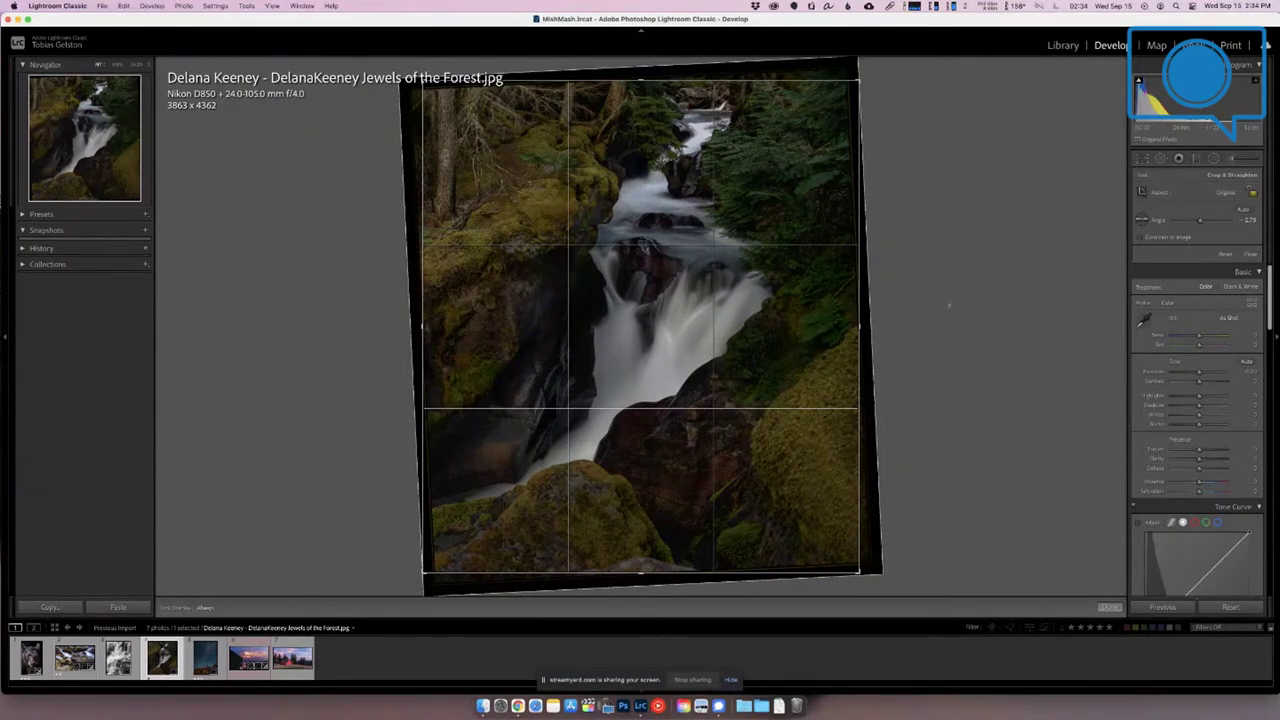
drag(948, 306, 953, 270)
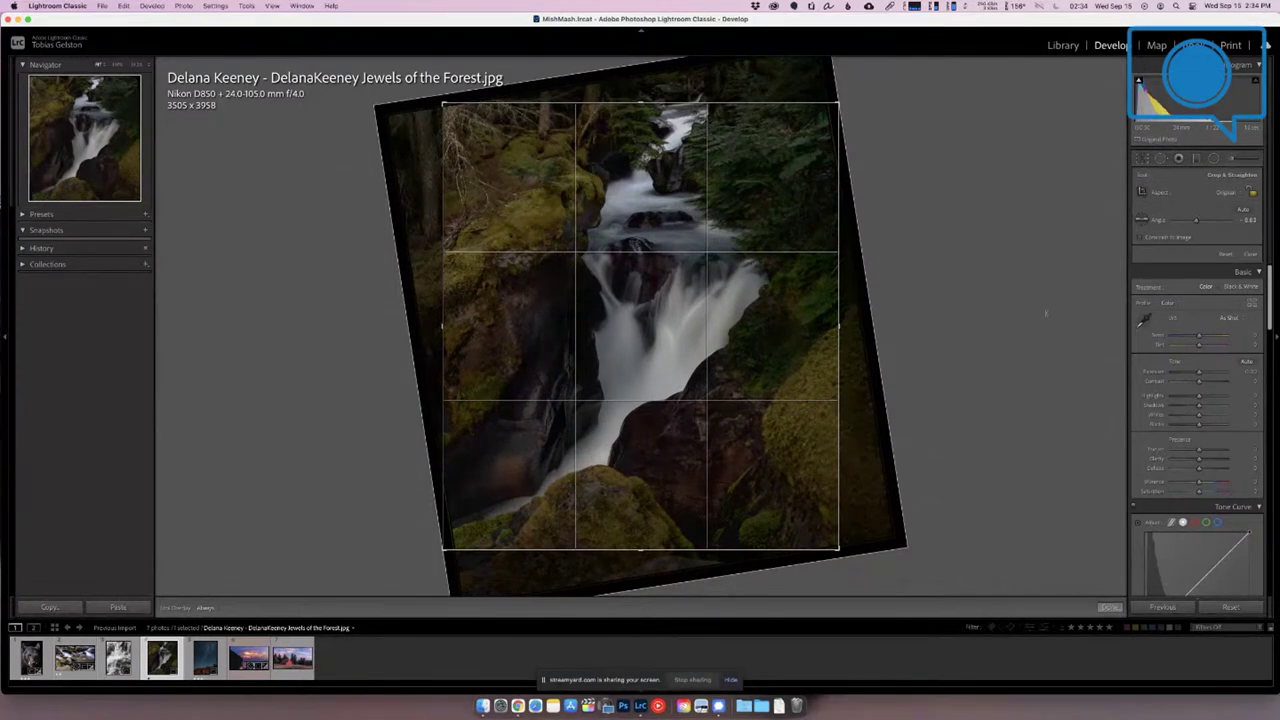
drag(1046, 313, 1050, 318)
drag(1050, 327, 1060, 313)
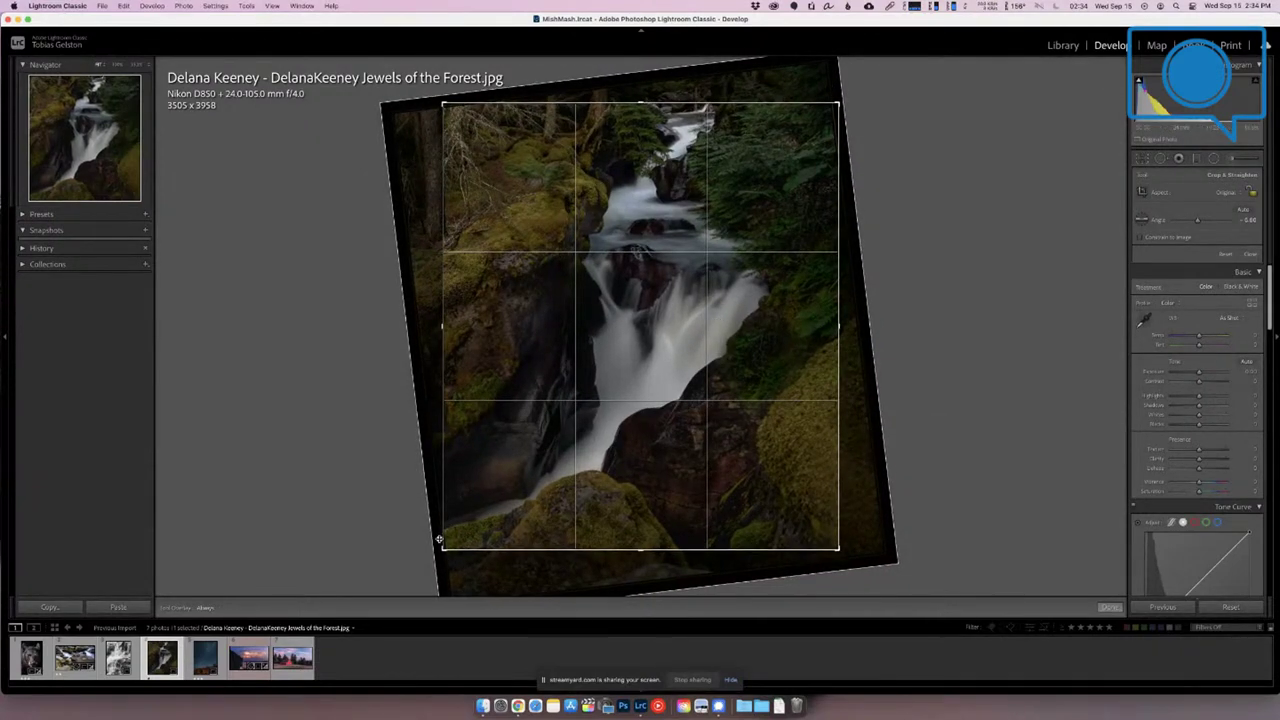
key(Return)
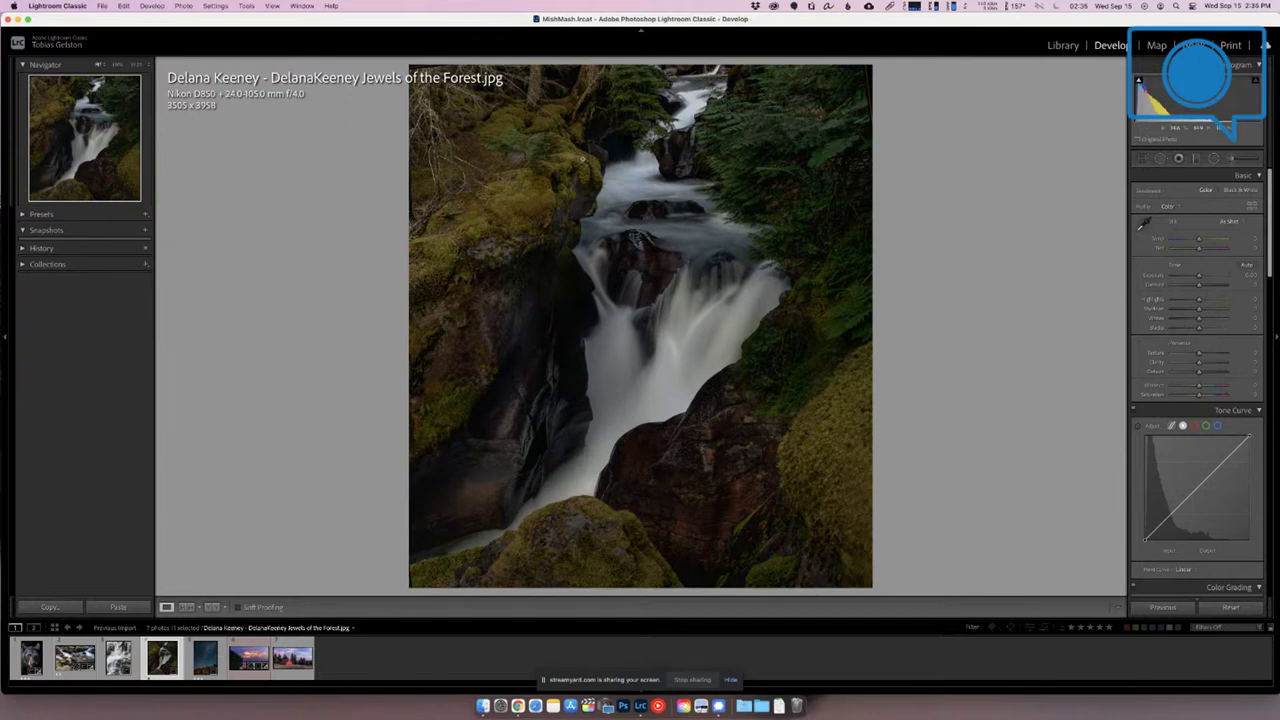
- Crop the forest waterfall photo tighter around the falls to about 3186 x 3412
key(r)
drag(449, 101, 464, 147)
drag(636, 531, 636, 522)
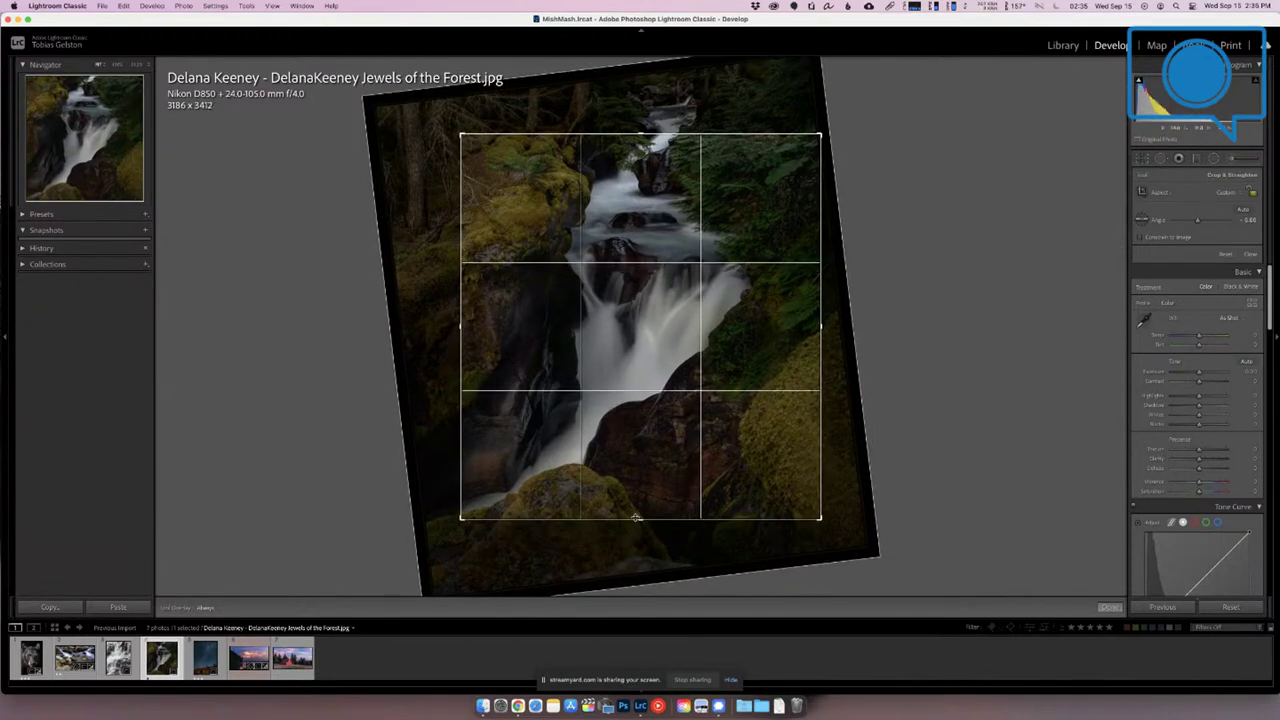
key(Return)
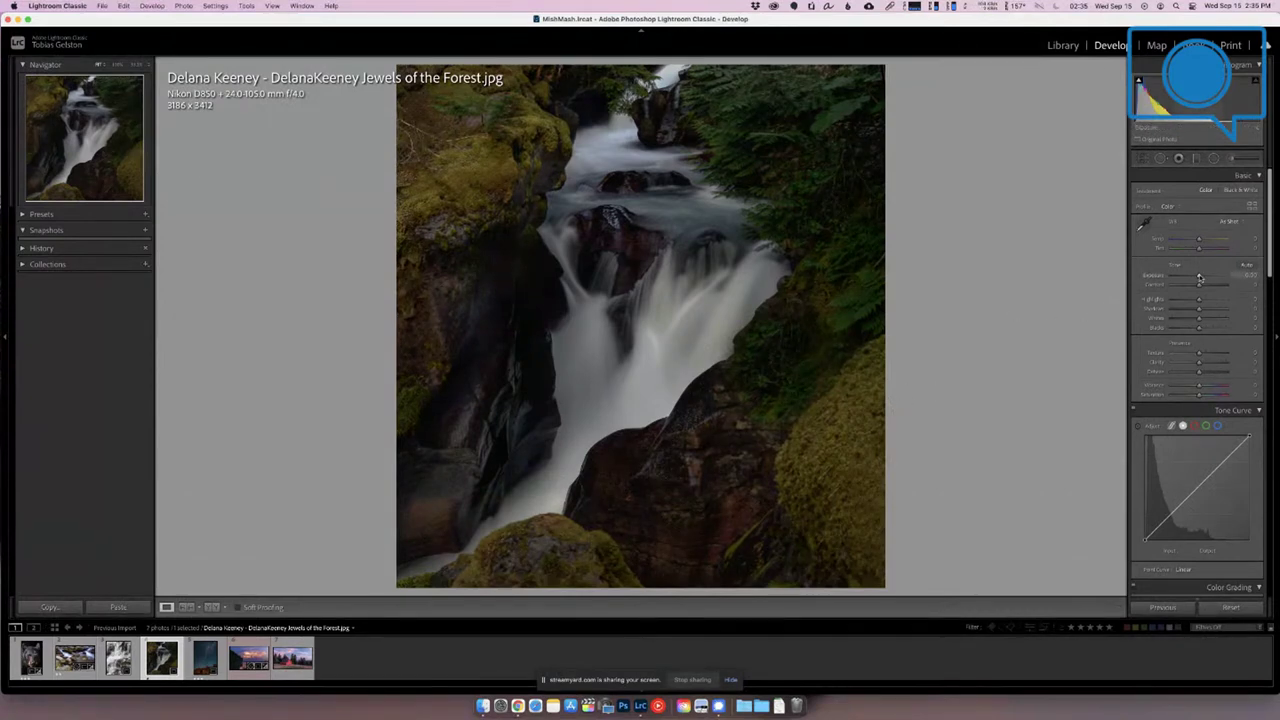
- Raise the forest waterfall photo's exposure to about 0.8, add slight contrast and lower the highlights to about -20
drag(1200, 276, 1201, 277)
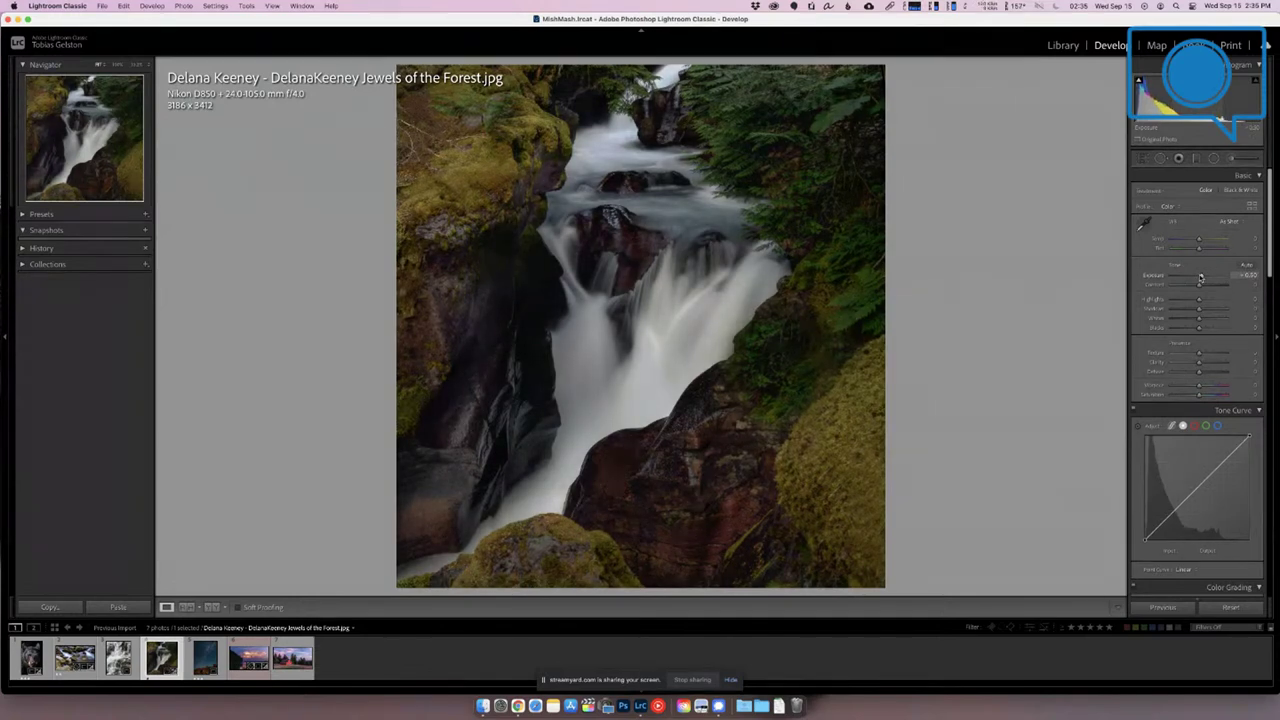
drag(1201, 277, 1203, 280)
drag(1201, 277, 1204, 280)
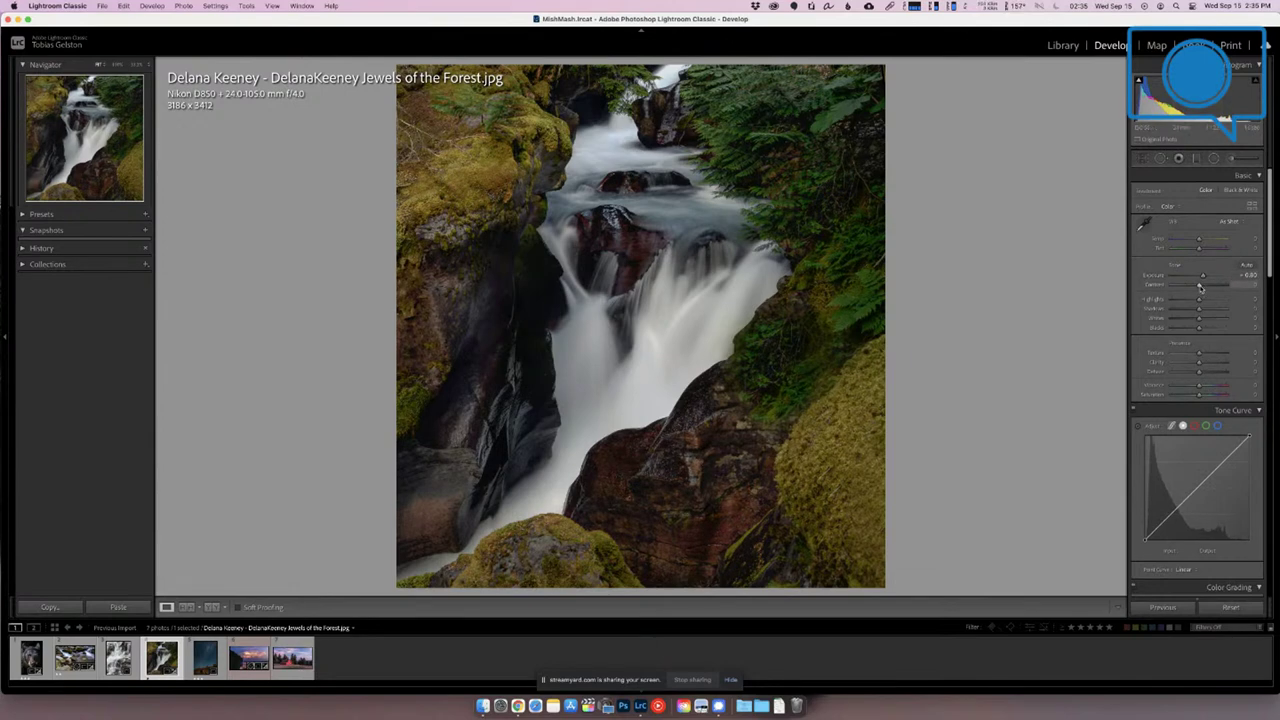
drag(1198, 301, 1193, 301)
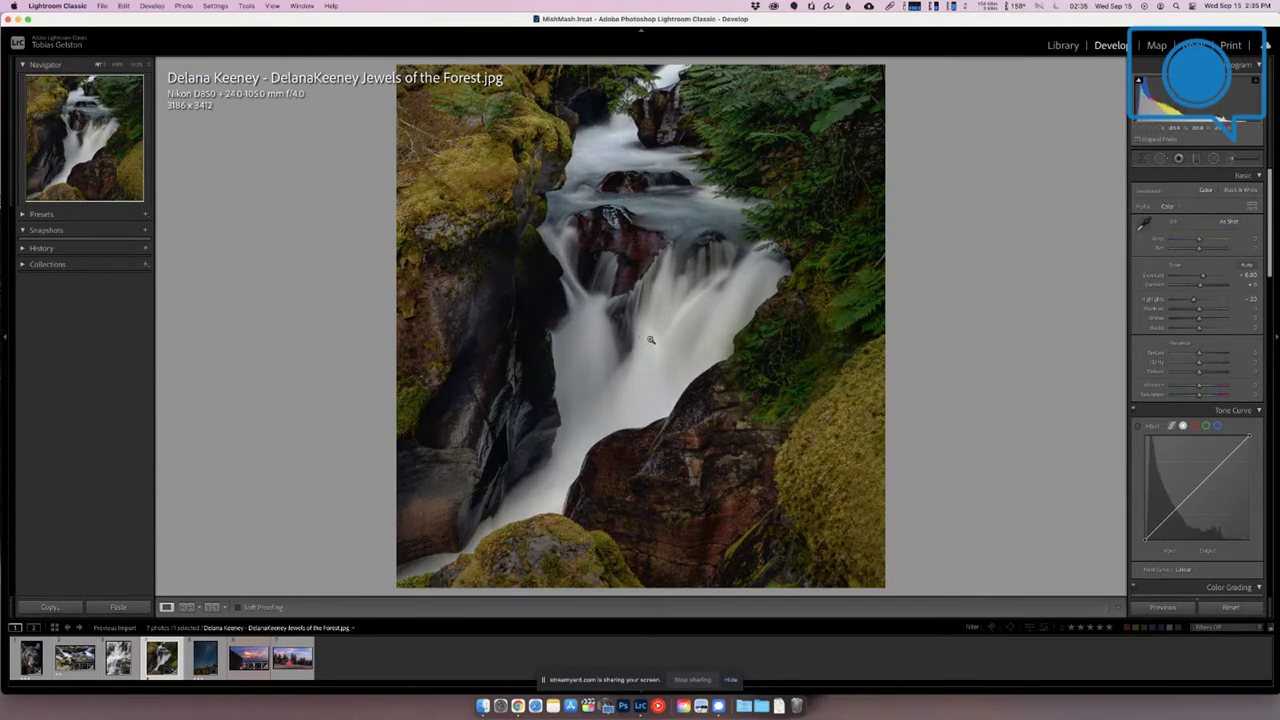
- Check the falling water up close and lift the forest waterfall photo's shadows to just over +40
click(585, 395)
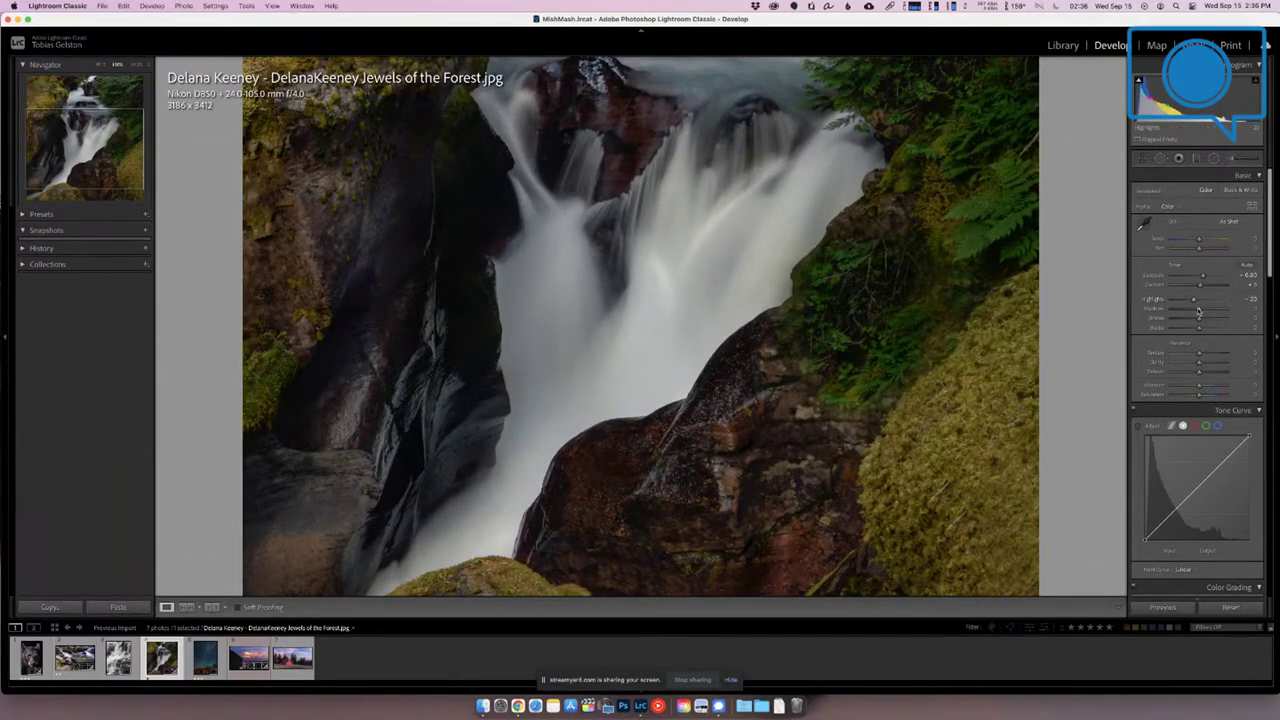
key(super+z)
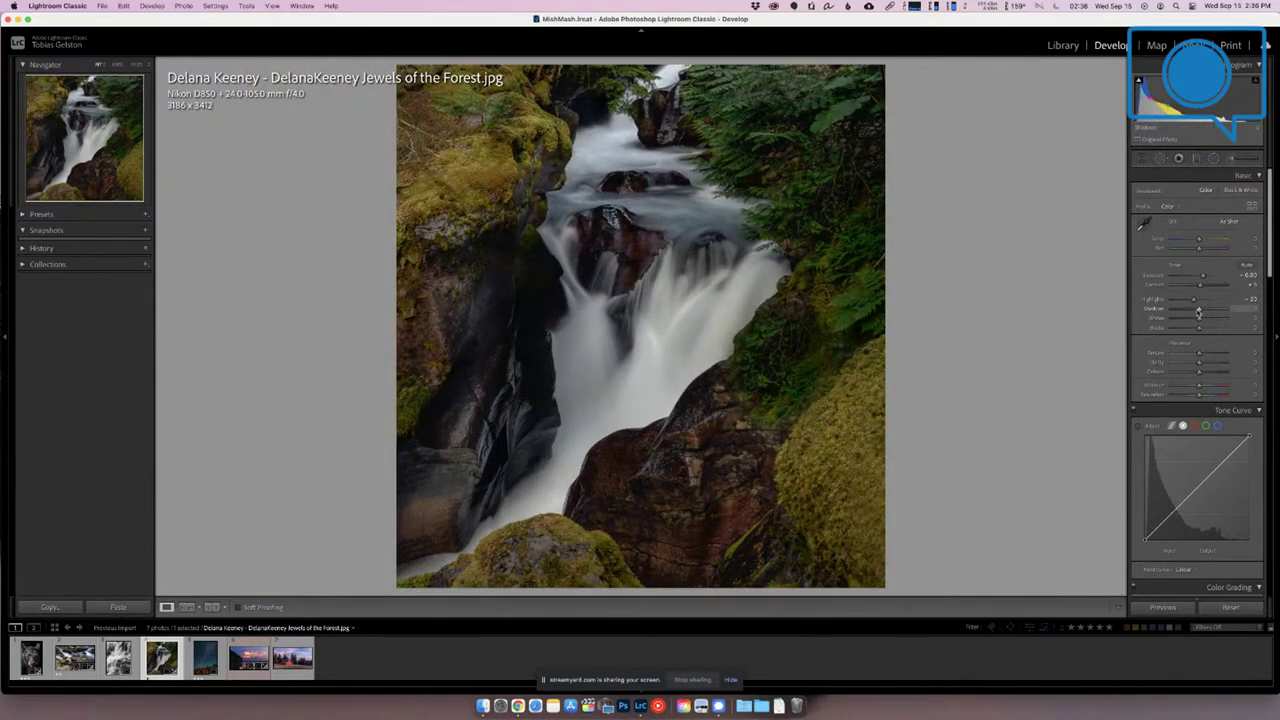
drag(1199, 312, 1203, 312)
key(Up)
key(Up)
key(Up)
key(Up)
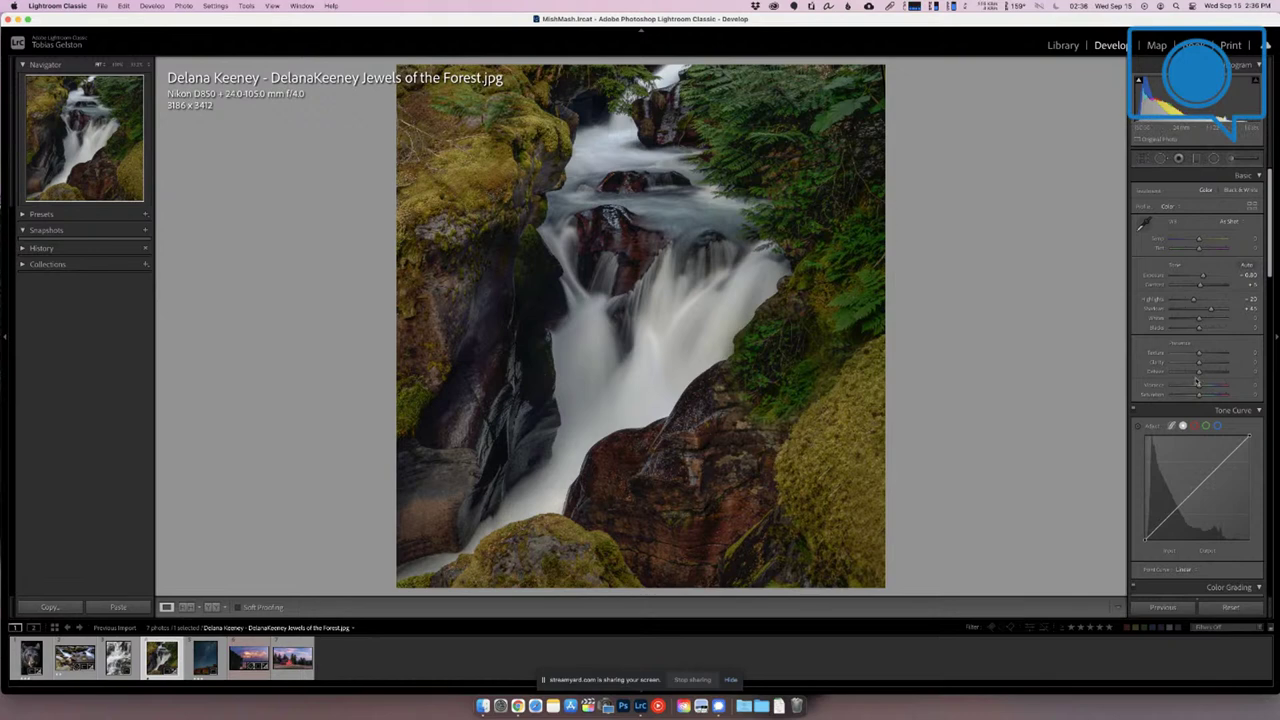
- Slightly increase the saturation of the yellows and greens in the forest waterfall photo
drag(1268, 268, 1250, 406)
scroll(1250, 408, down, 2)
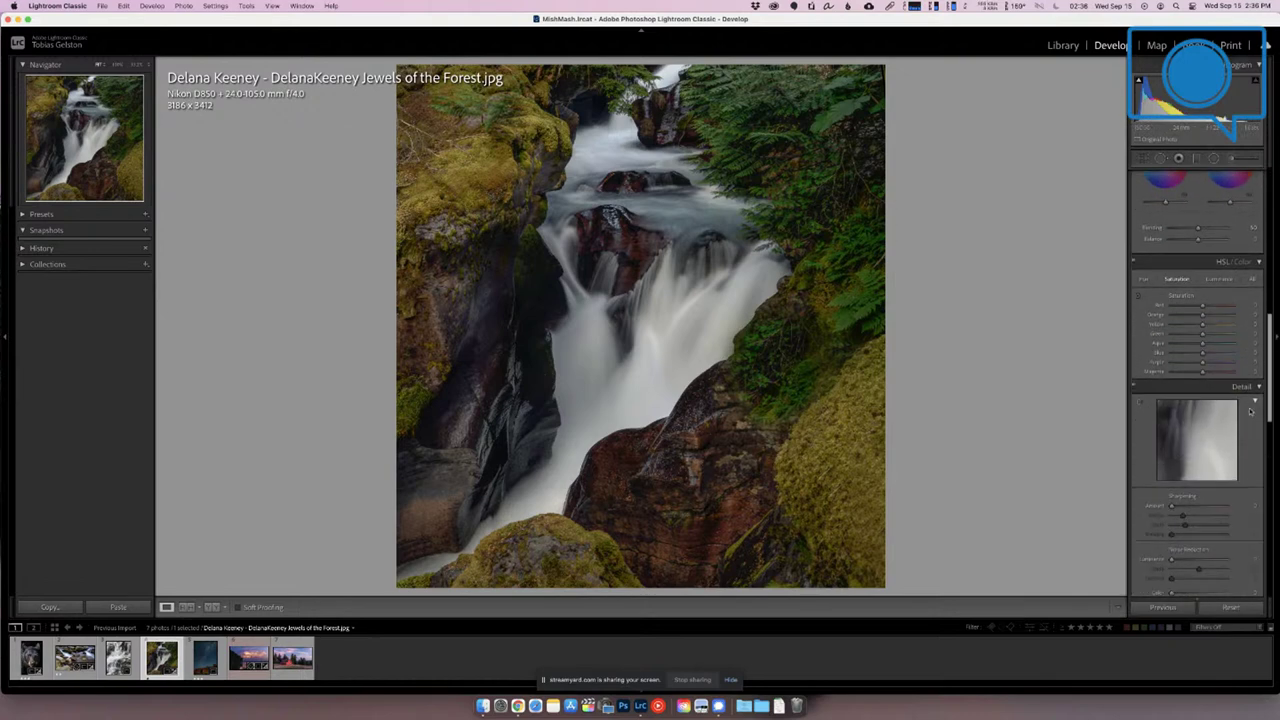
click(1218, 264)
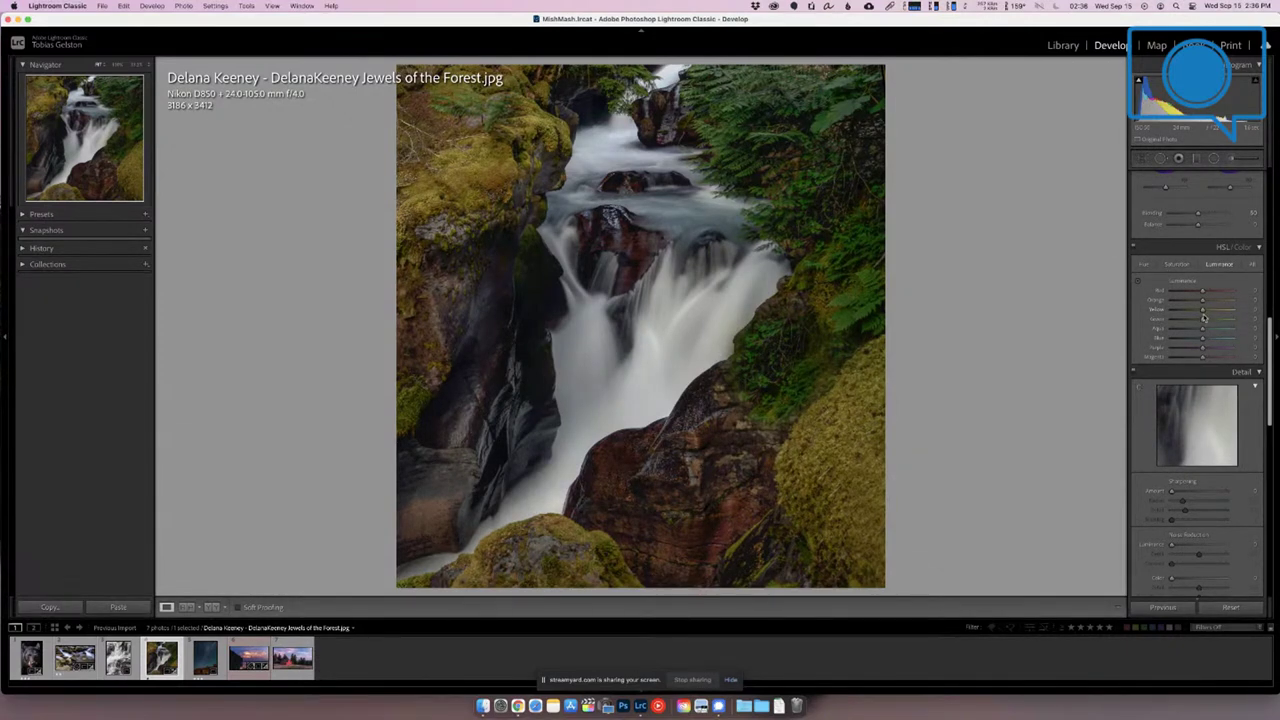
key(super+alt+shift+s)
mouse_move(1215, 312)
mouse_down()
mouse_move(1226, 312)
mouse_move(1210, 309)
mouse_up()
click(1204, 318)
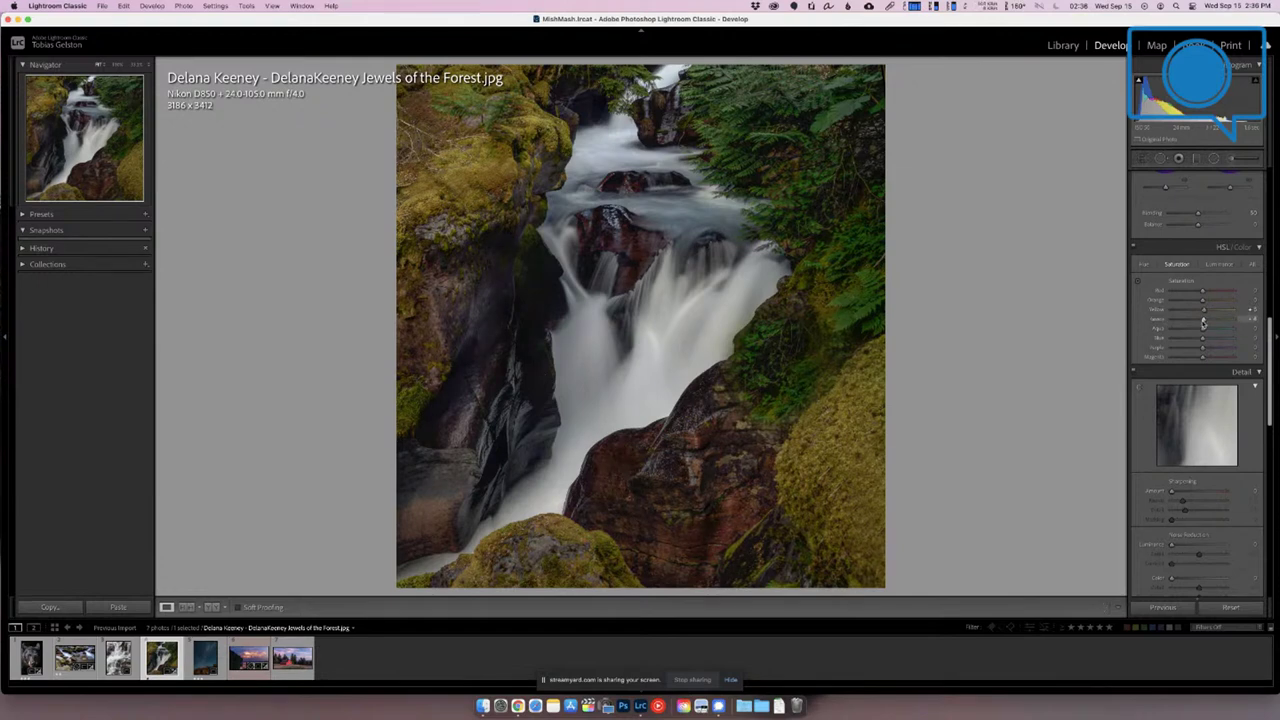
- Shift the hue of the forest waterfall photo's yellows slightly toward green, to about +7
click(1146, 265)
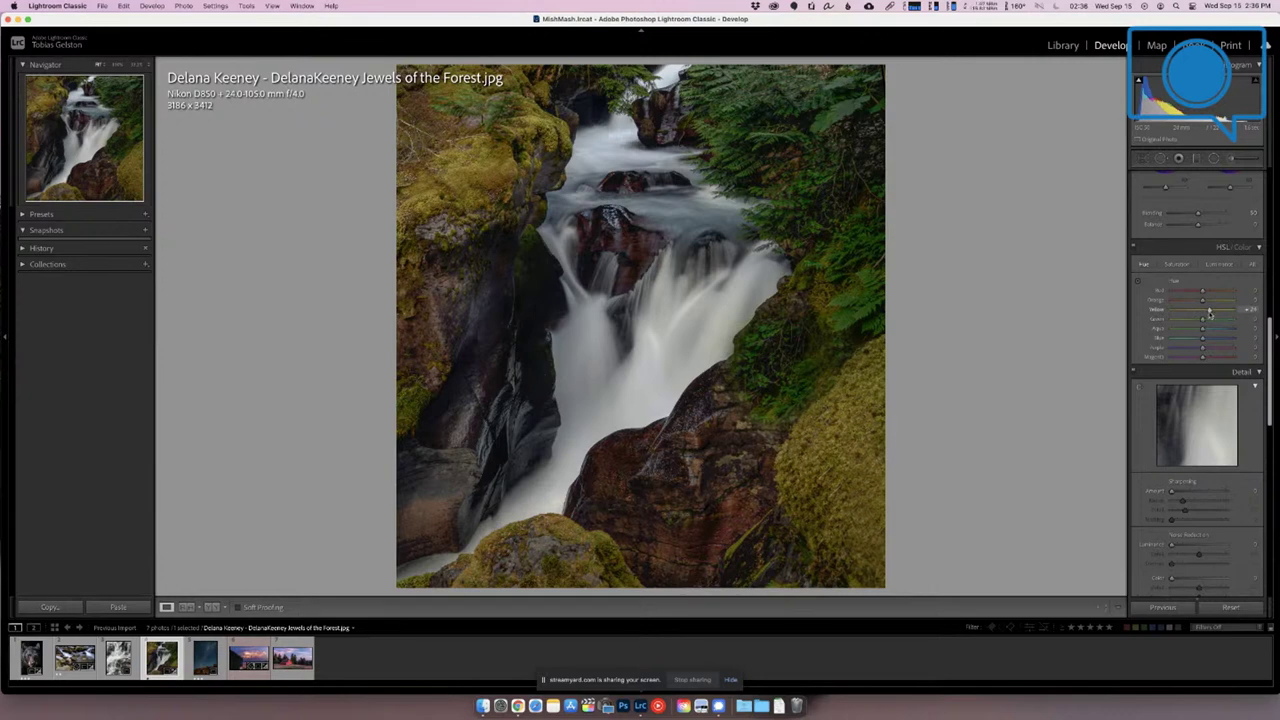
mouse_move(1210, 313)
mouse_down()
mouse_move(1246, 315)
mouse_move(1080, 310)
mouse_move(1205, 314)
mouse_up()
drag(1204, 314, 1205, 314)
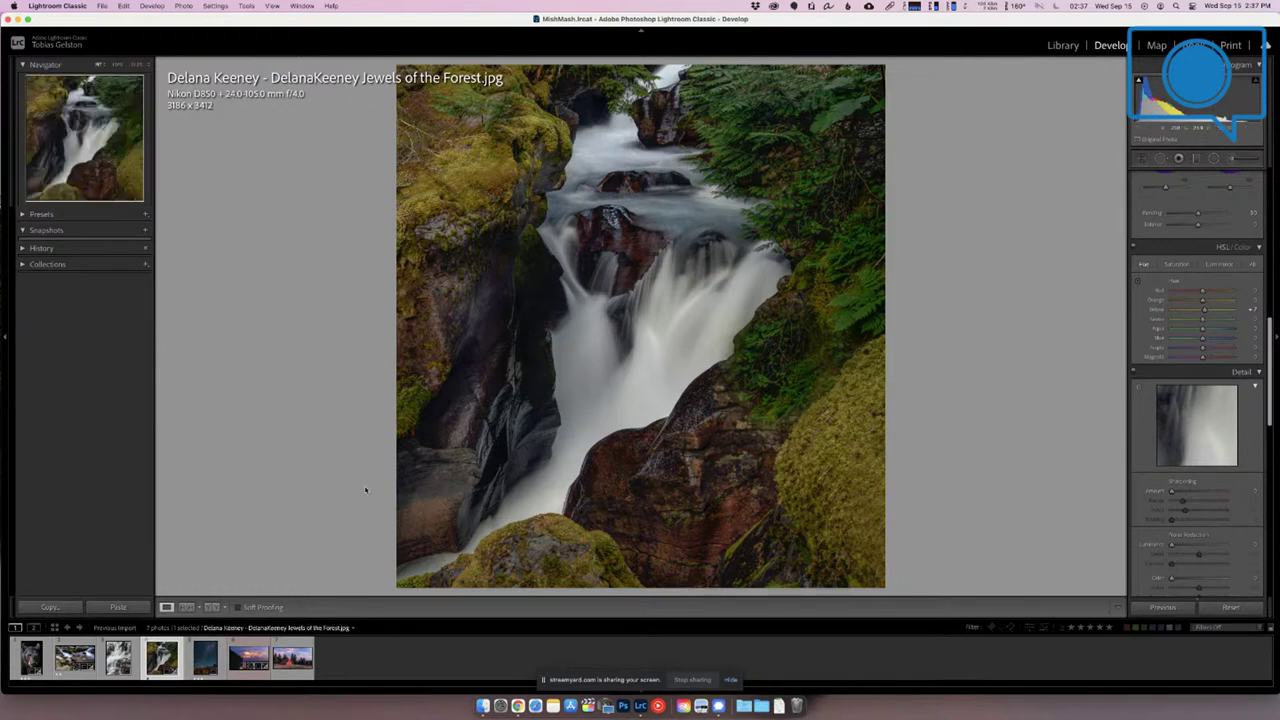
- Open the Moab night sky photo, rotate it about 2 degrees clockwise with a crop of about 5260 x 7503, and inspect the stars up close
click(205, 657)
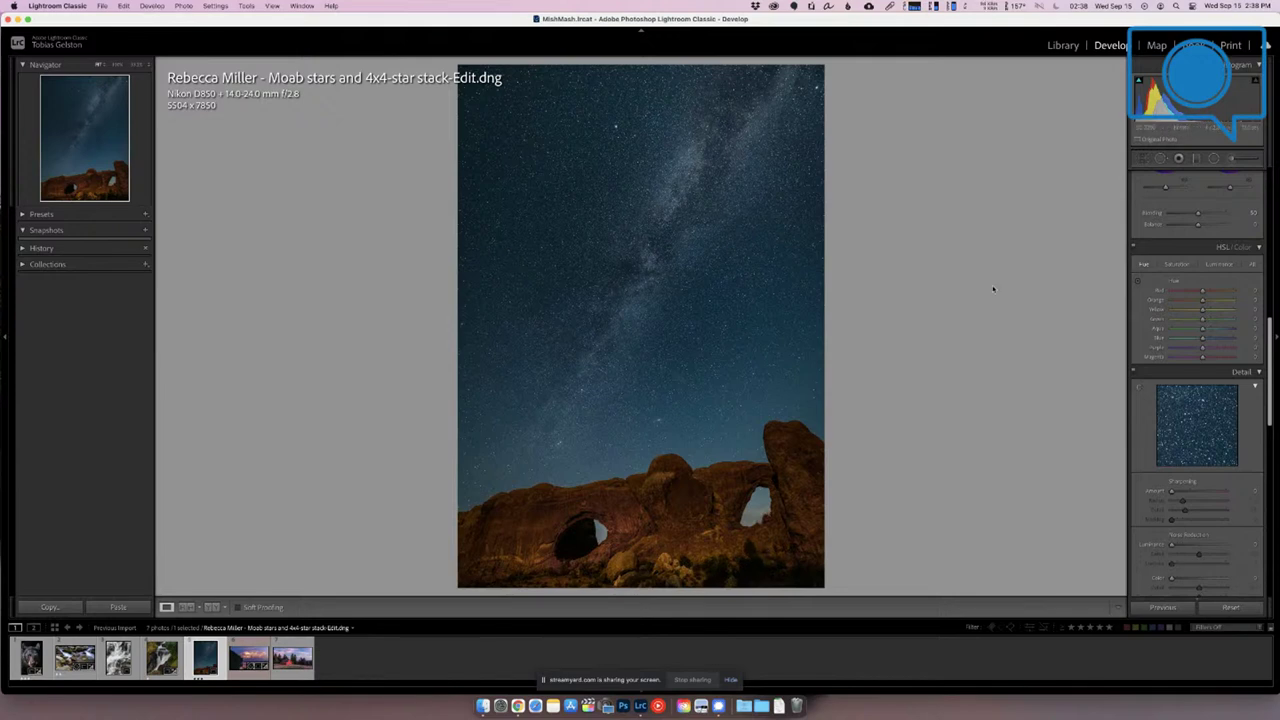
key(r)
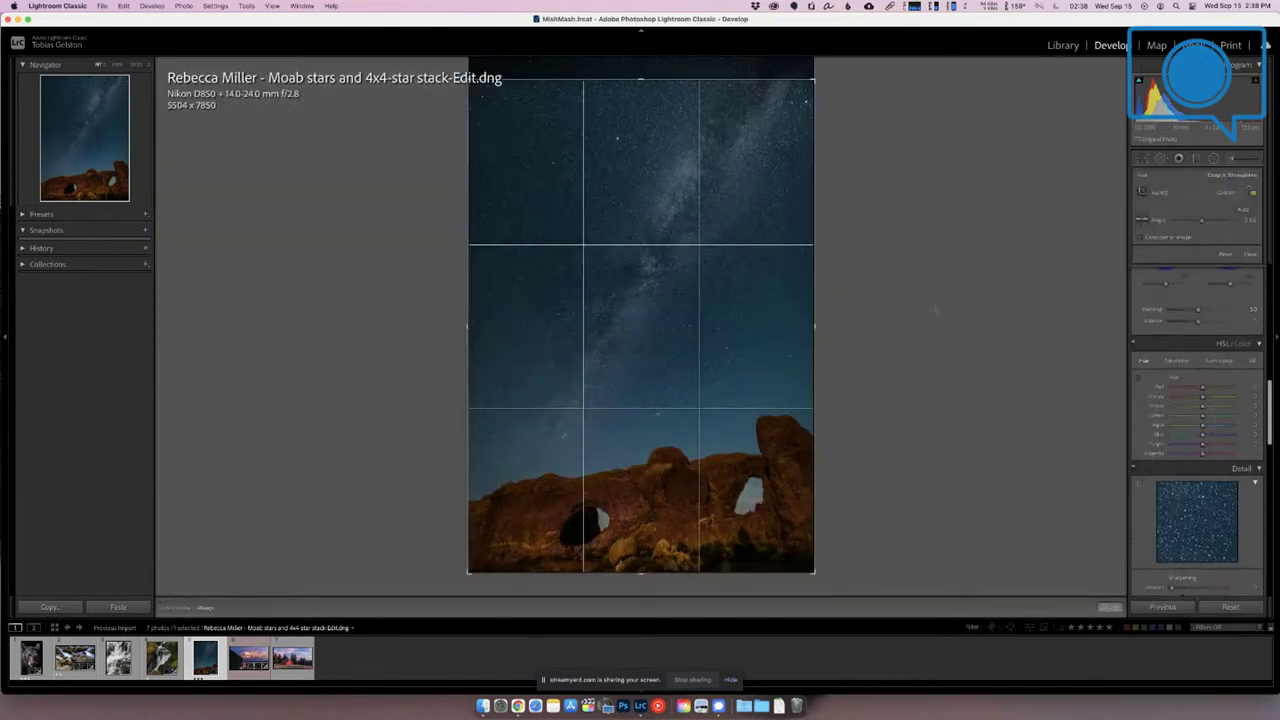
drag(935, 310, 930, 324)
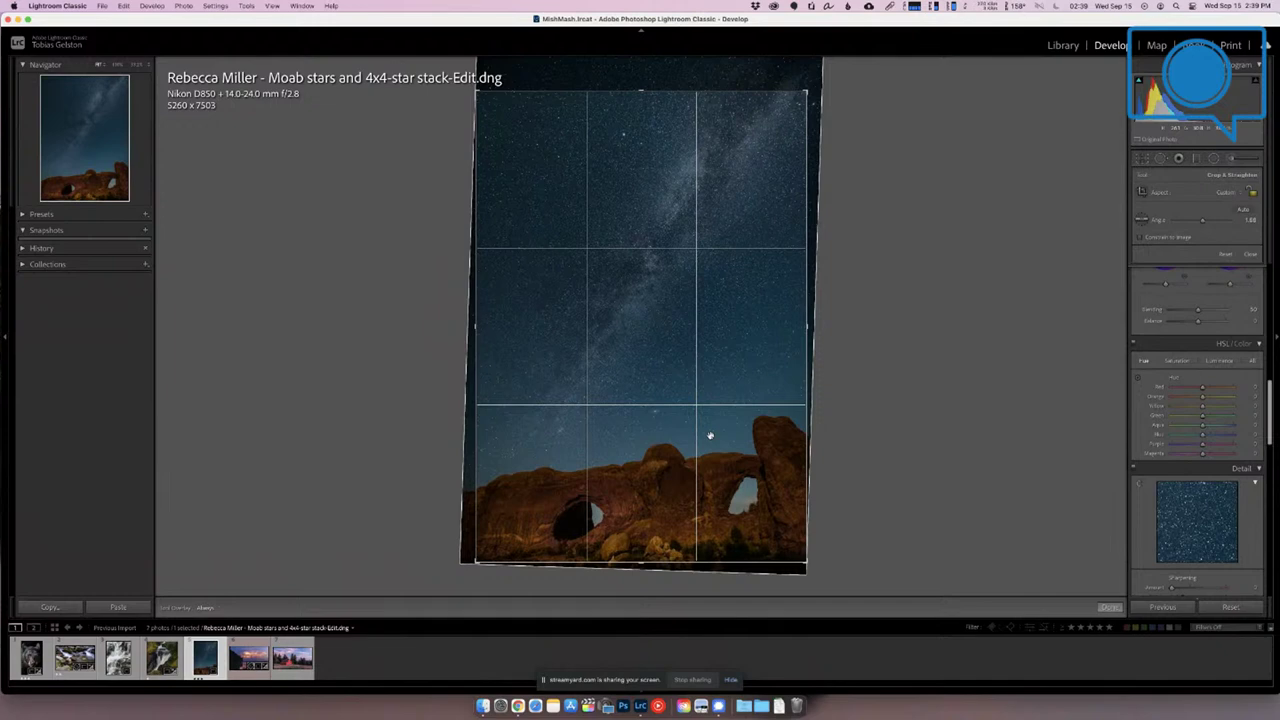
key(Return)
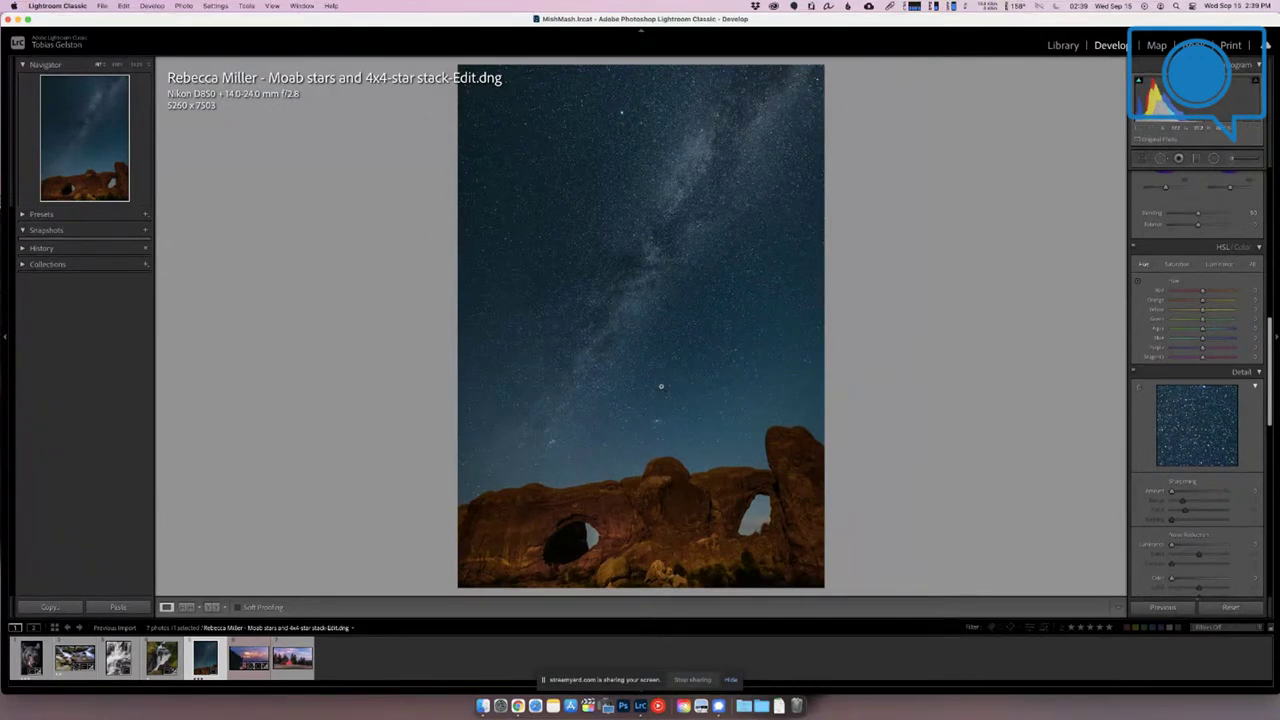
click(709, 386)
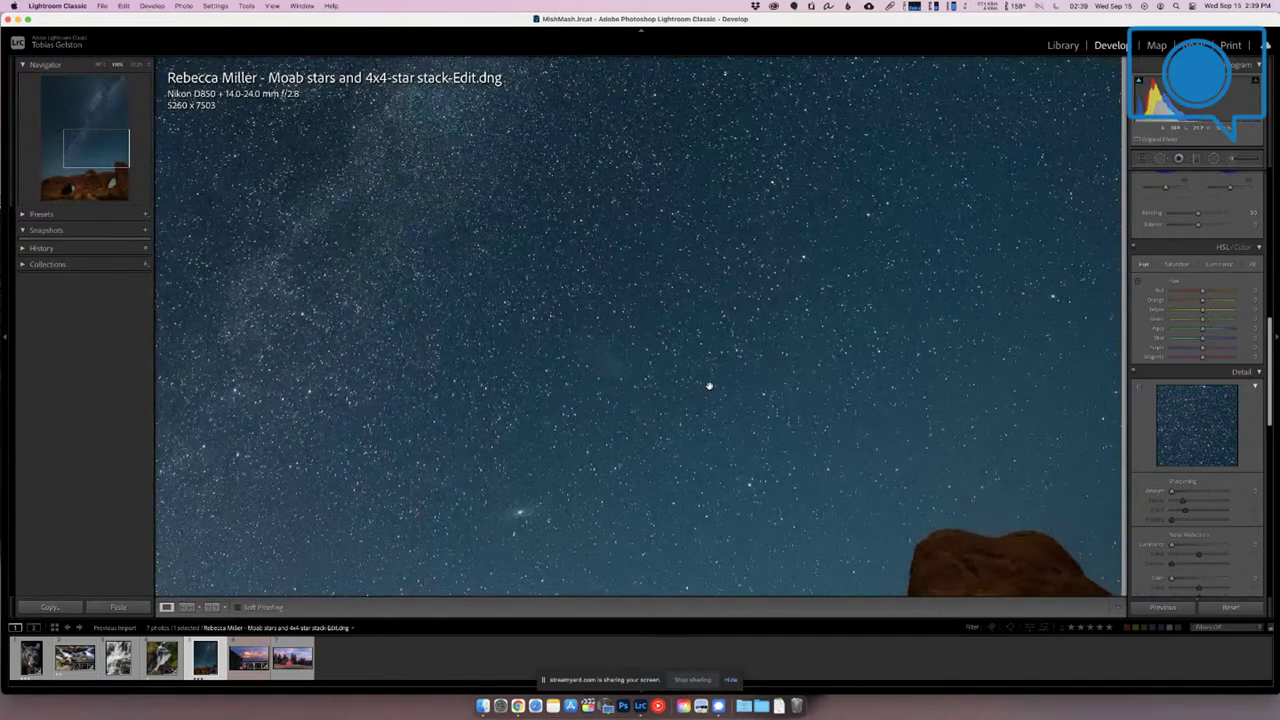
click(709, 386)
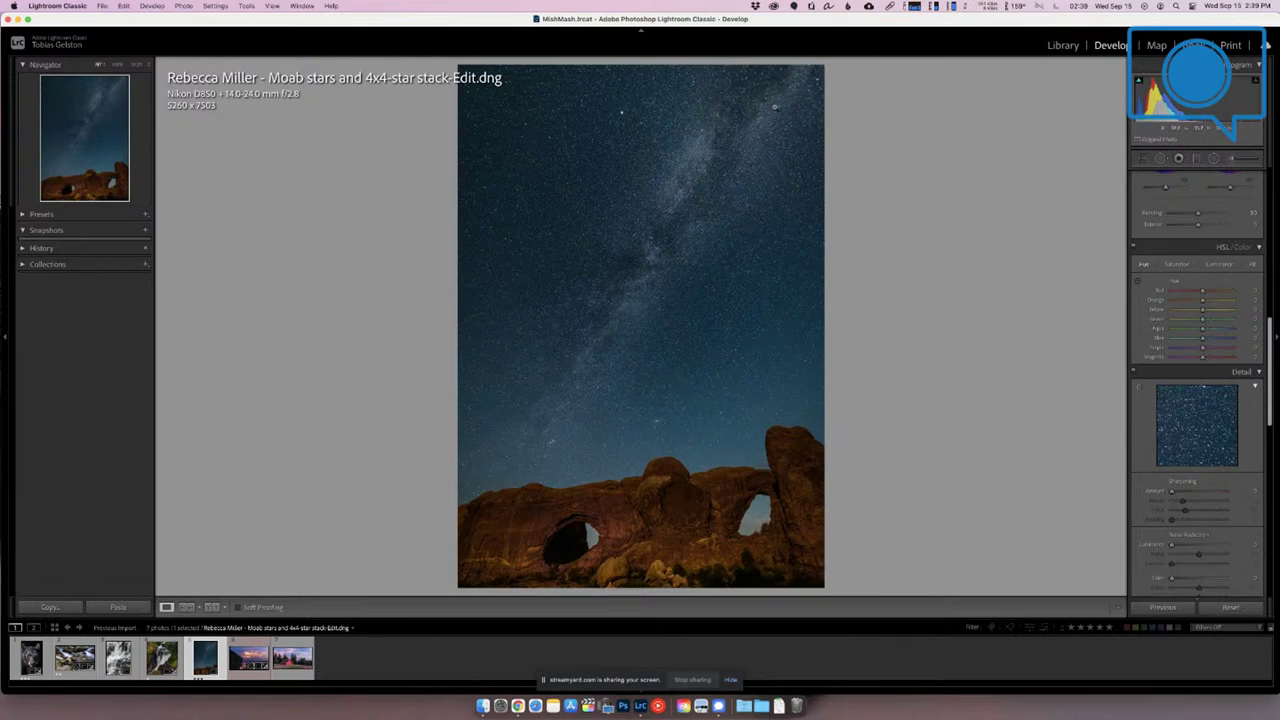
- Raise the luminance noise reduction of the Moab night sky photo to 100
click(1194, 546)
drag(1214, 547, 1238, 547)
- Place a diagonal graduated filter over the upper-left sky beside the Milky Way, with noise reduction about 84 and slightly lowered texture and clarity
click(1196, 158)
drag(546, 119, 643, 194)
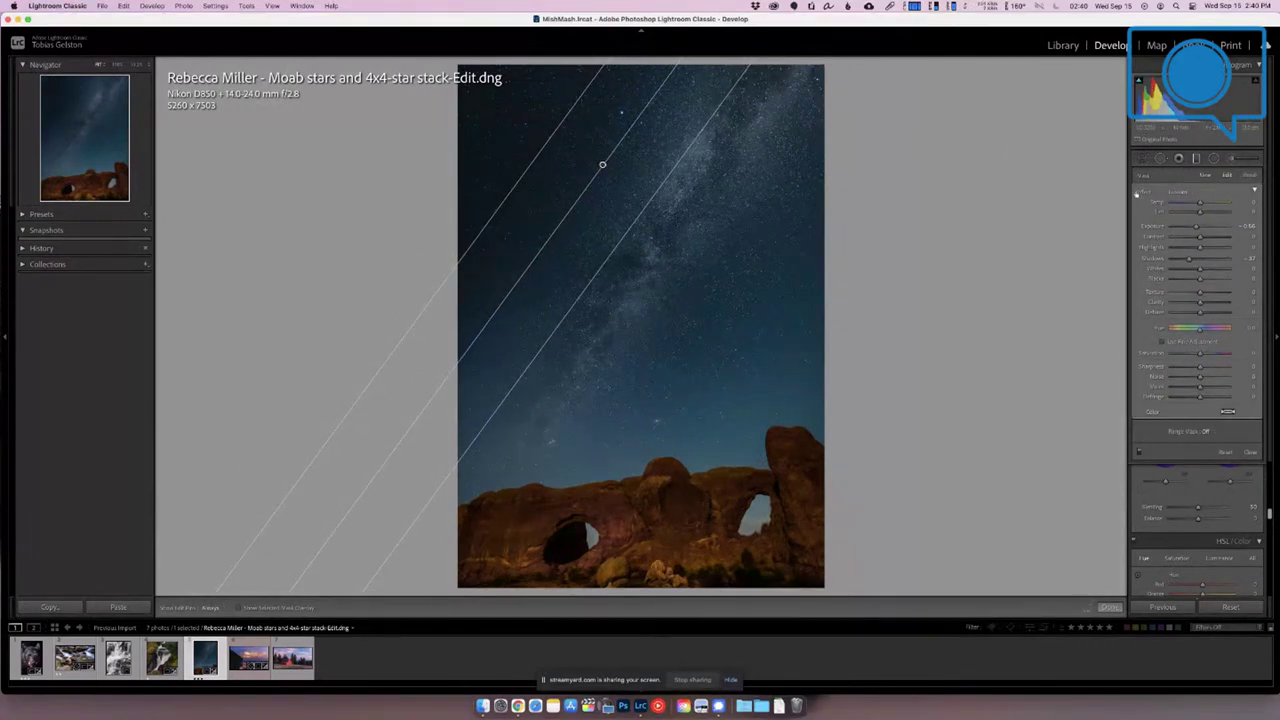
click(527, 170)
drag(527, 170, 583, 197)
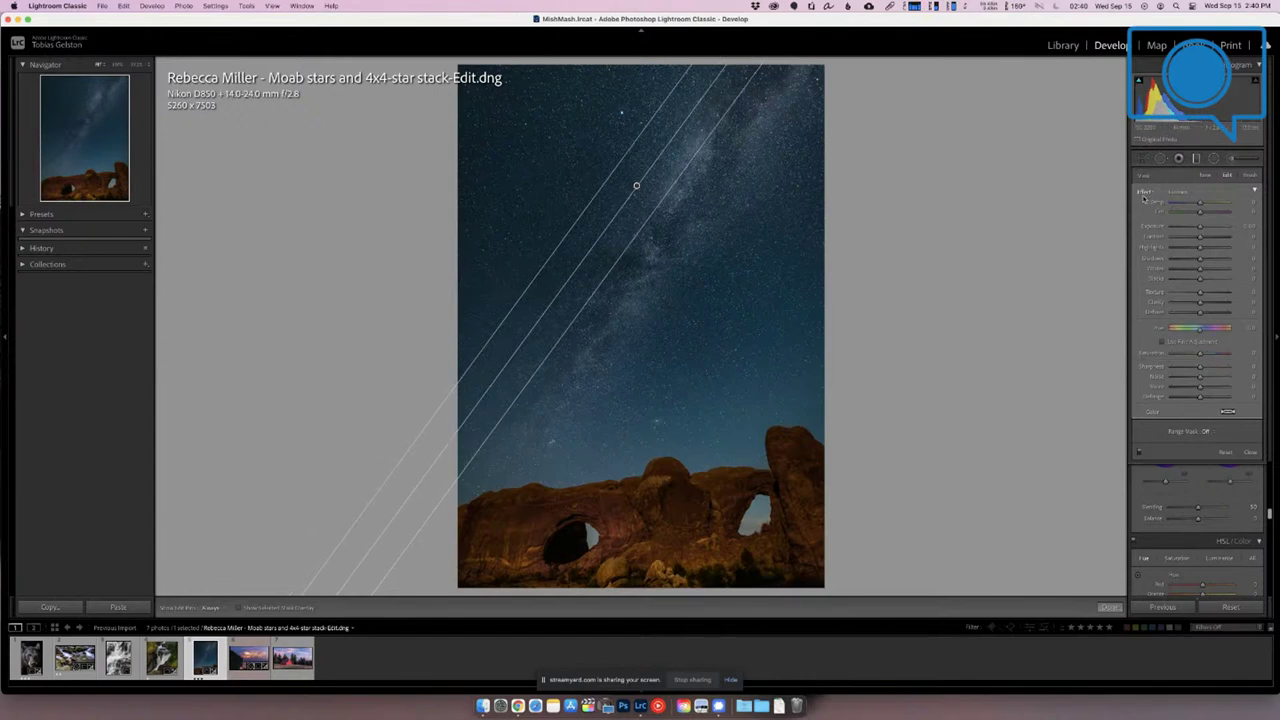
click(1224, 378)
click(1194, 298)
- Duplicate the graduated filter, reverse it to cover the sky right of the Milky Way, align it with the galaxy's slope, and finish filtering
right_click(636, 186)
click(641, 192)
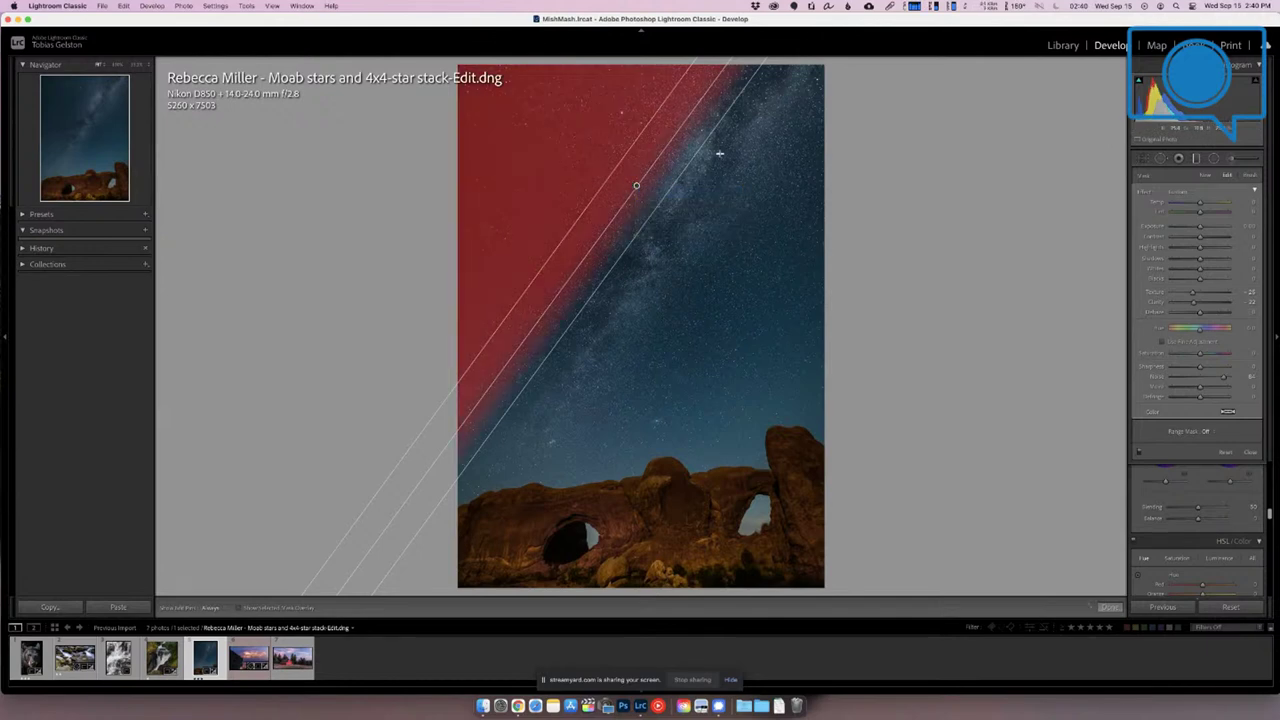
drag(636, 186, 711, 221)
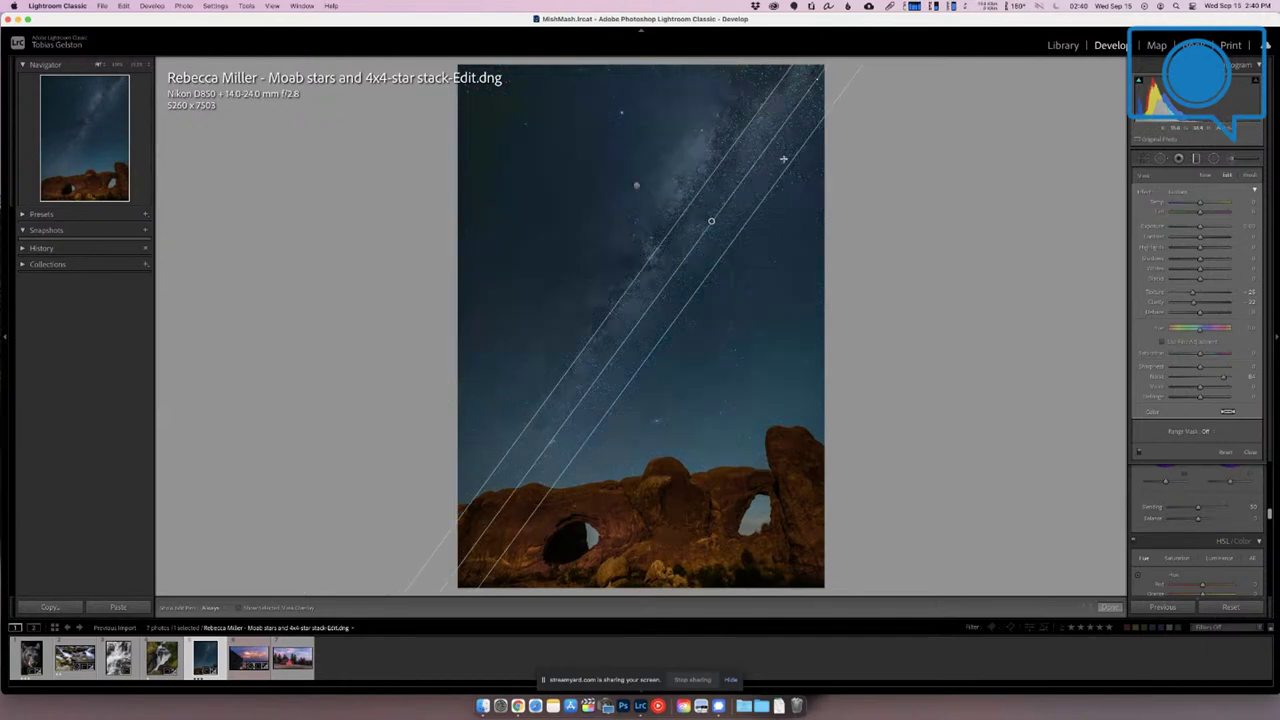
mouse_move(760, 172)
mouse_down()
mouse_move(711, 152)
mouse_move(752, 158)
mouse_up()
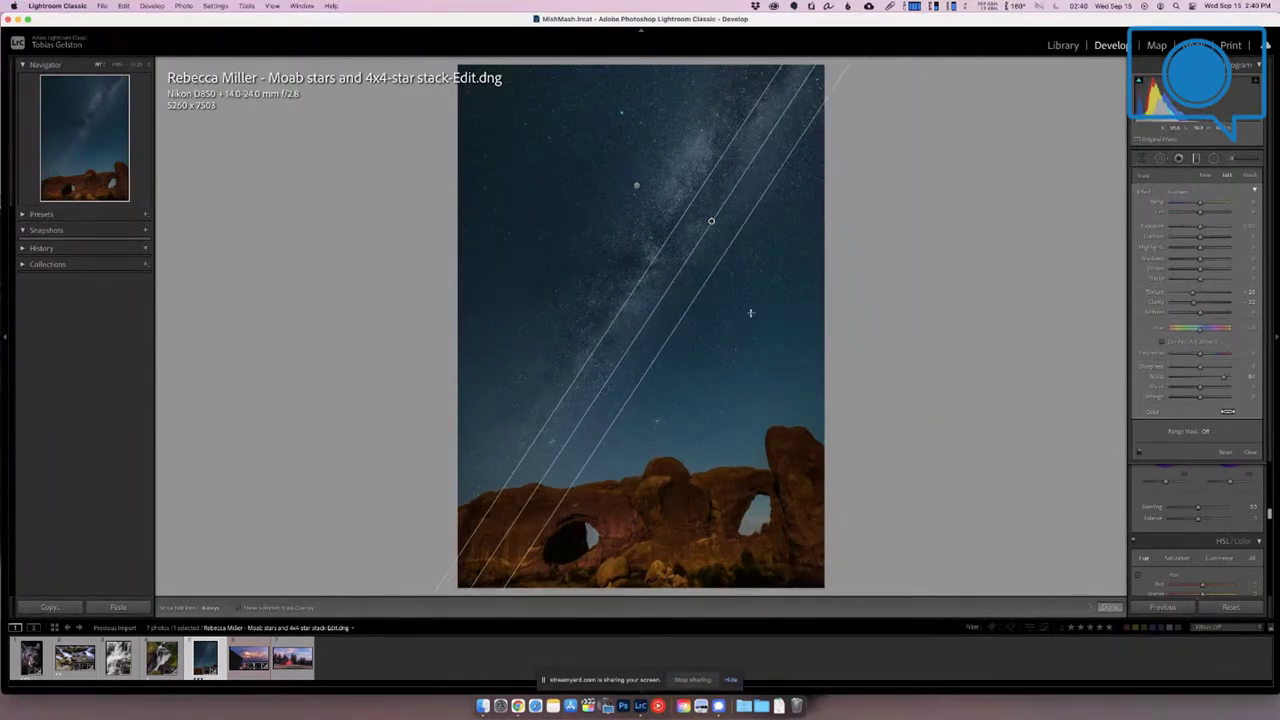
drag(708, 280, 726, 294)
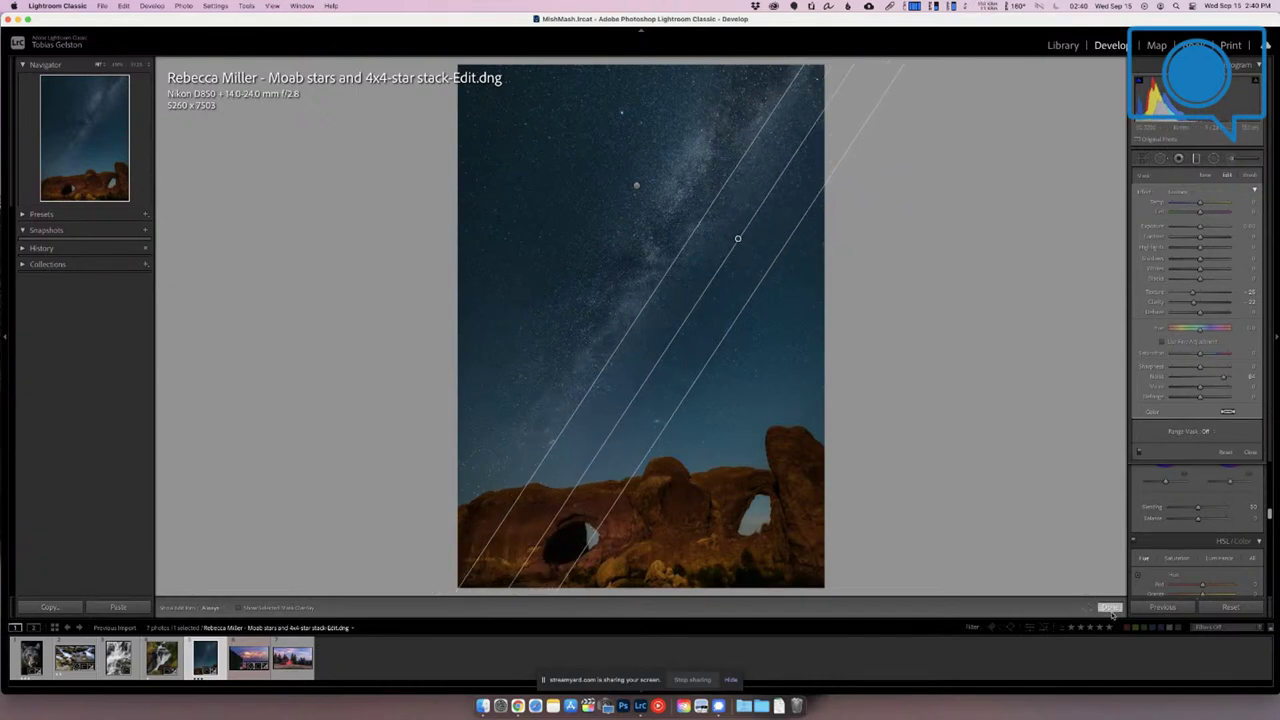
click(1110, 607)
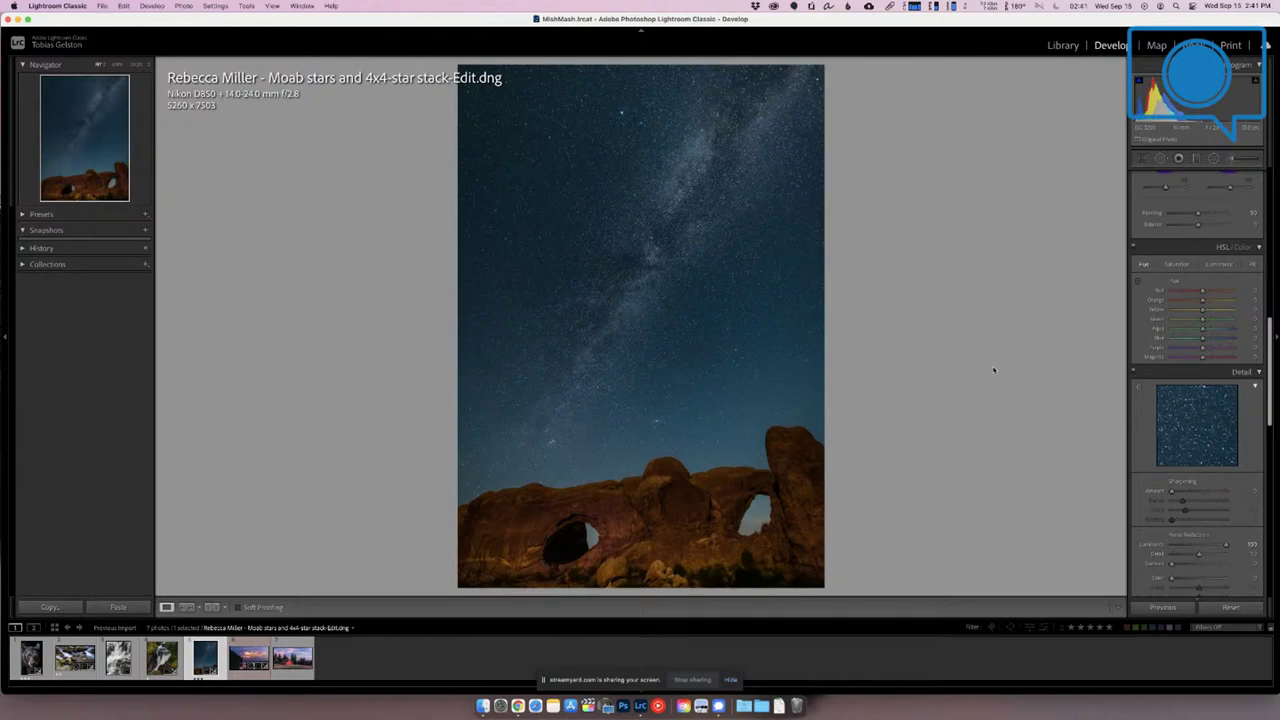
- Compare the Moab night sky photo before and after the edits
key(backslash)
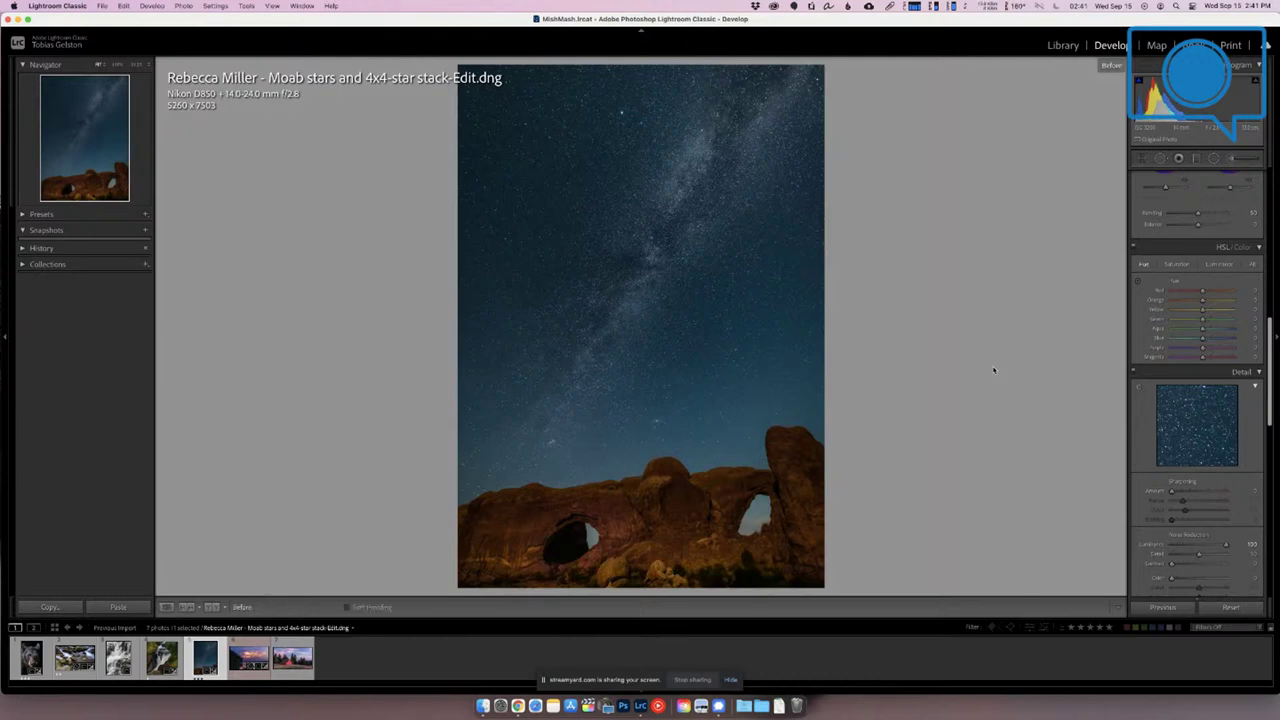
key(backslash)
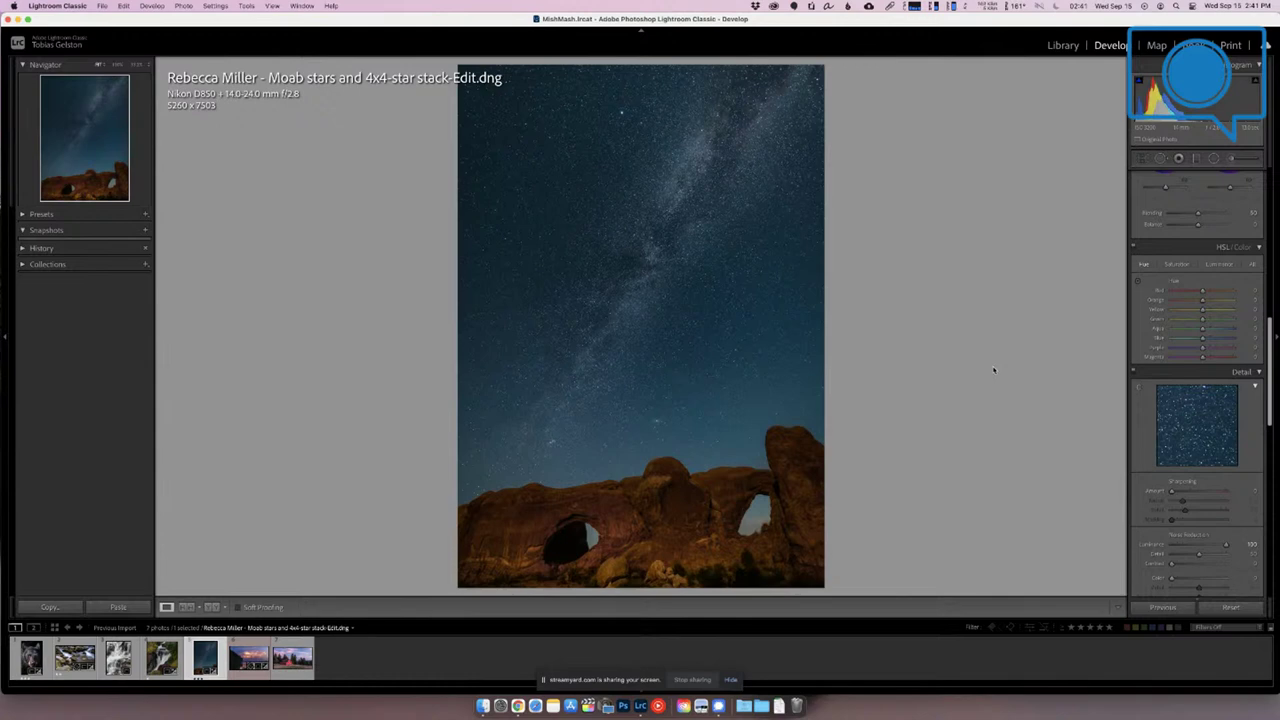
key(backslash)
key(backslash)
- Open the Sunset Storm photo and inspect the dark hillside, water and clouds at 200% zoom before returning to the full view
key(Right)
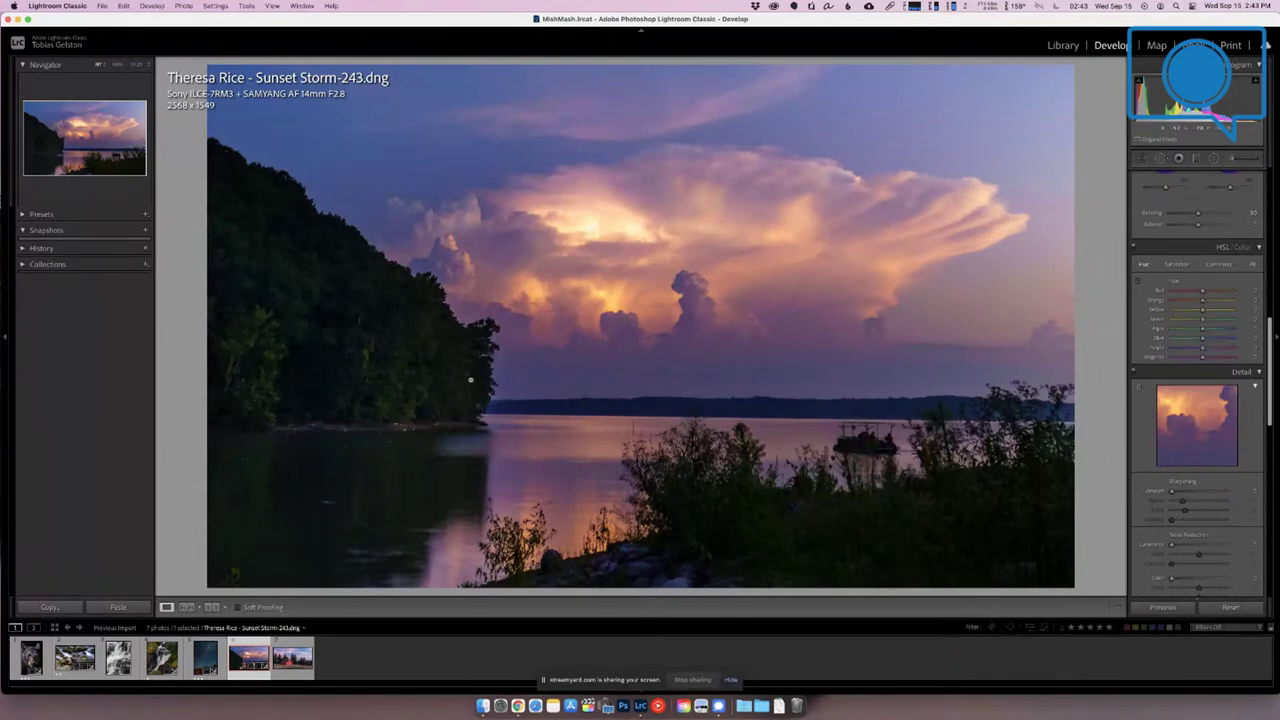
click(471, 390)
click(471, 390)
click(121, 65)
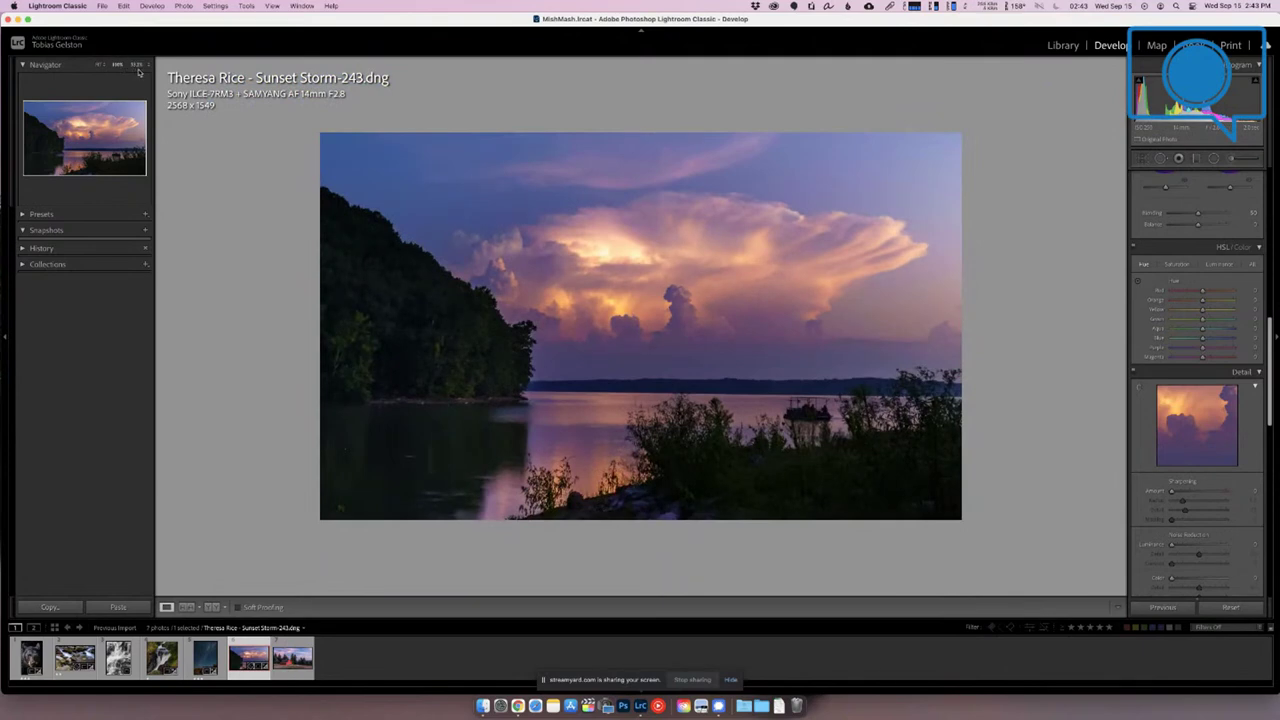
click(146, 66)
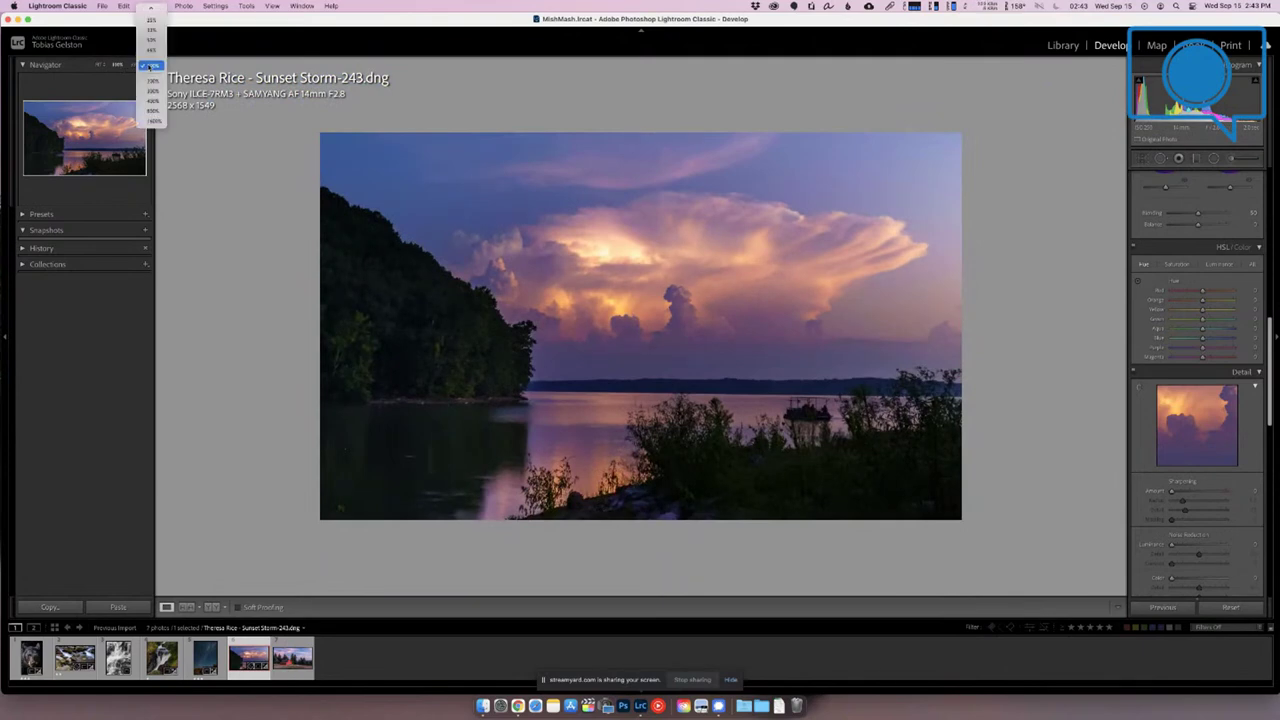
click(152, 90)
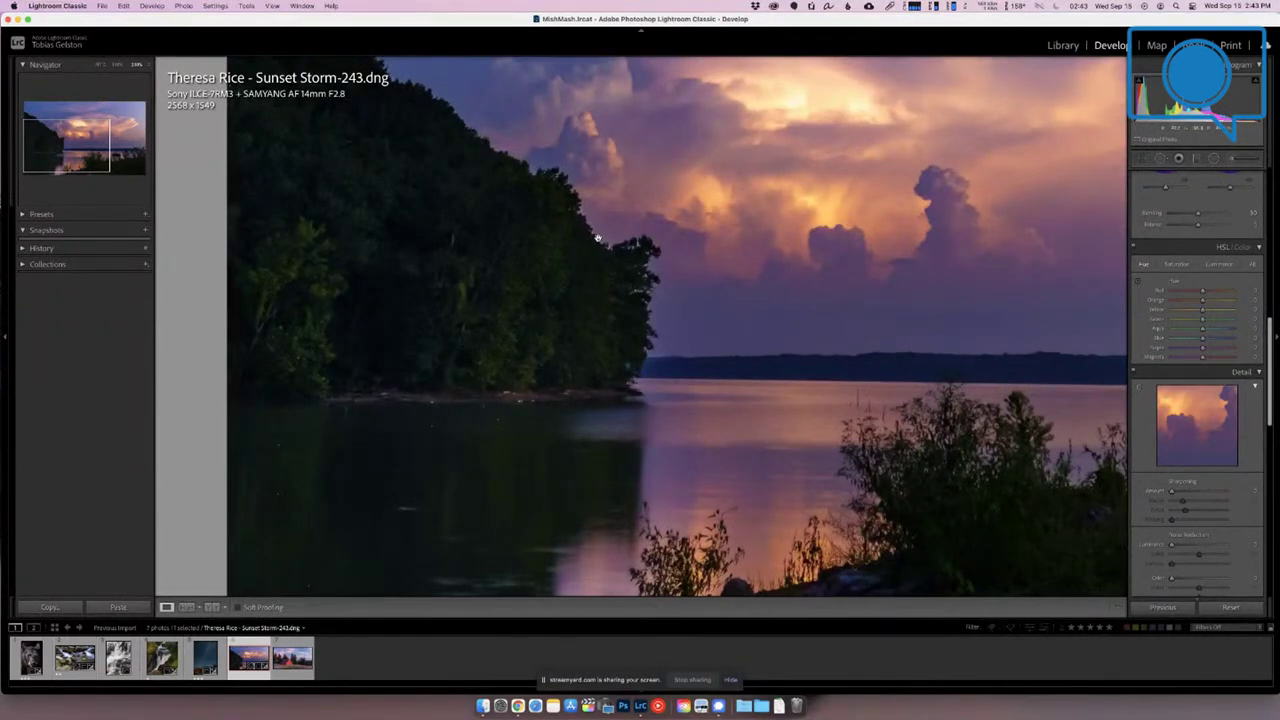
drag(666, 223, 751, 480)
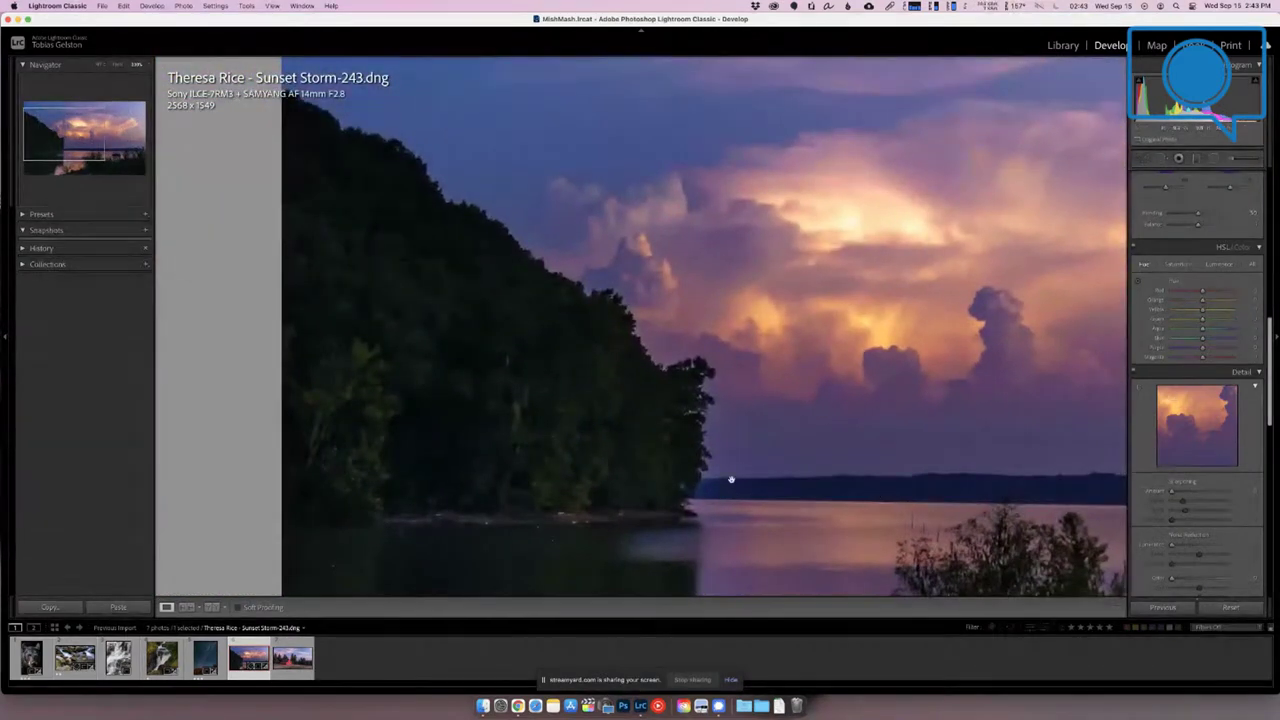
click(693, 425)
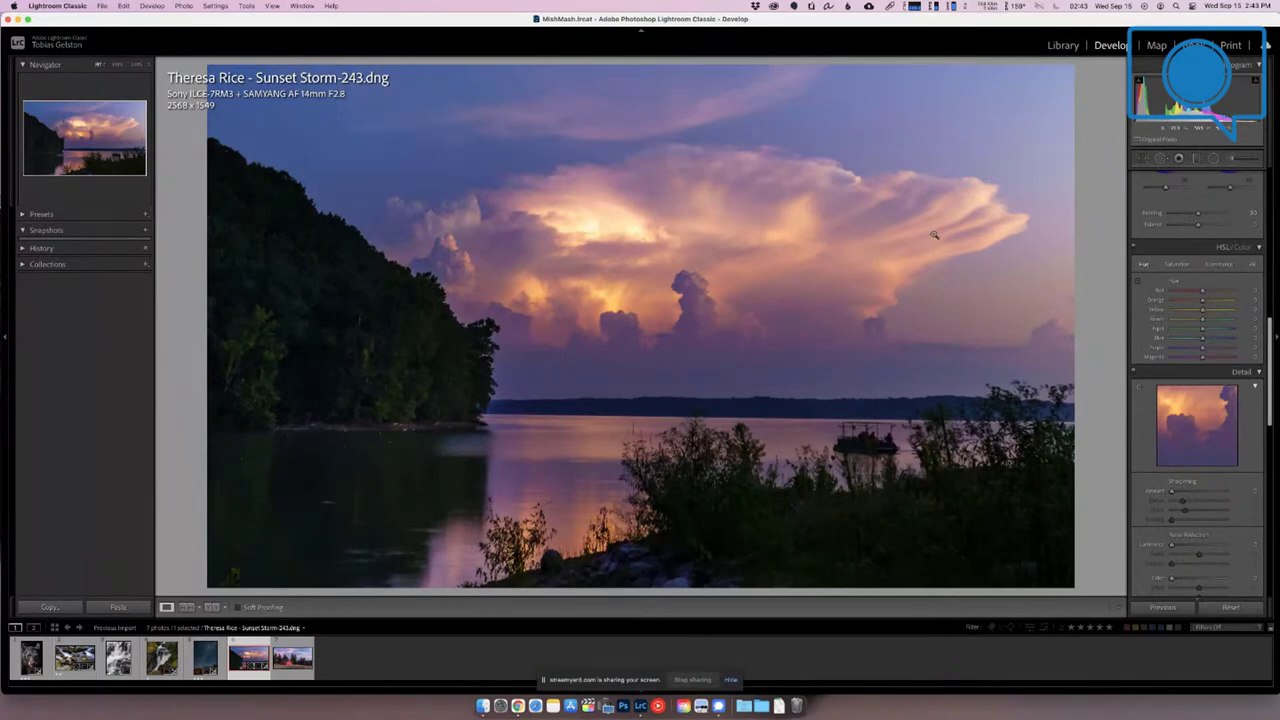
- Try a panoramic crop of about 2560 x 1034 on the Sunset Storm photo, cutting off the lake and foreground
key(r)
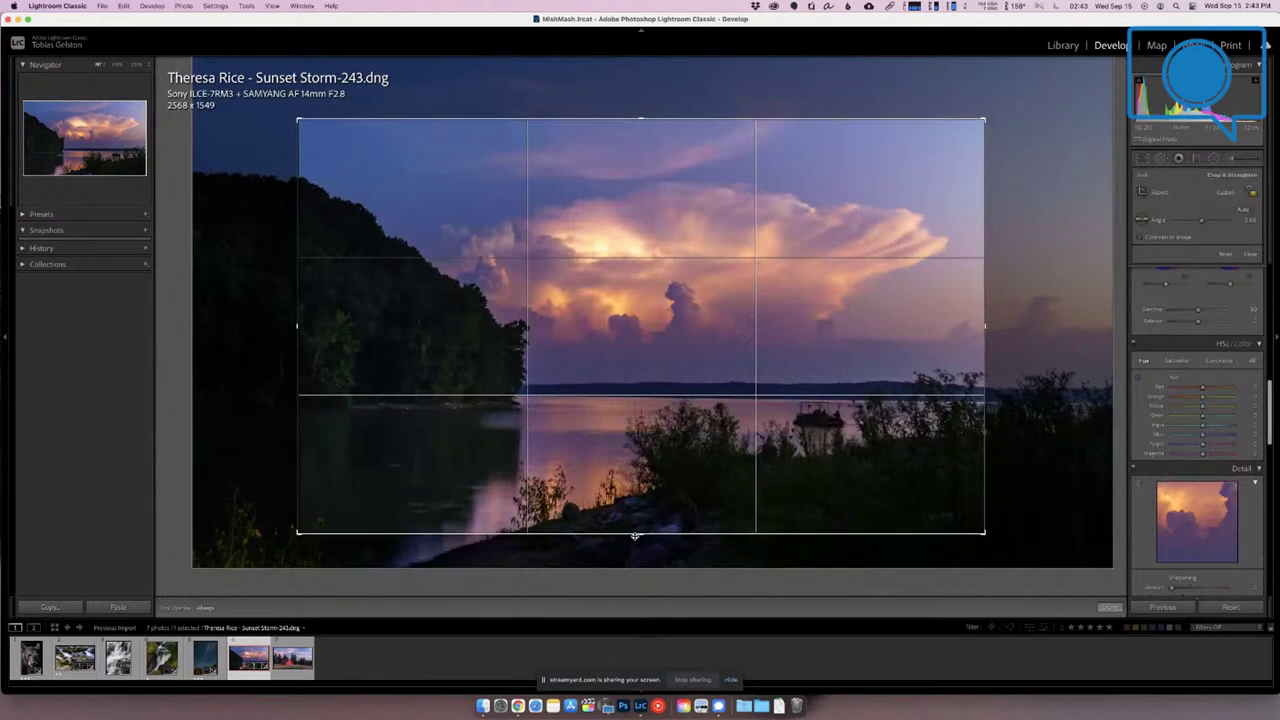
drag(641, 533, 664, 463)
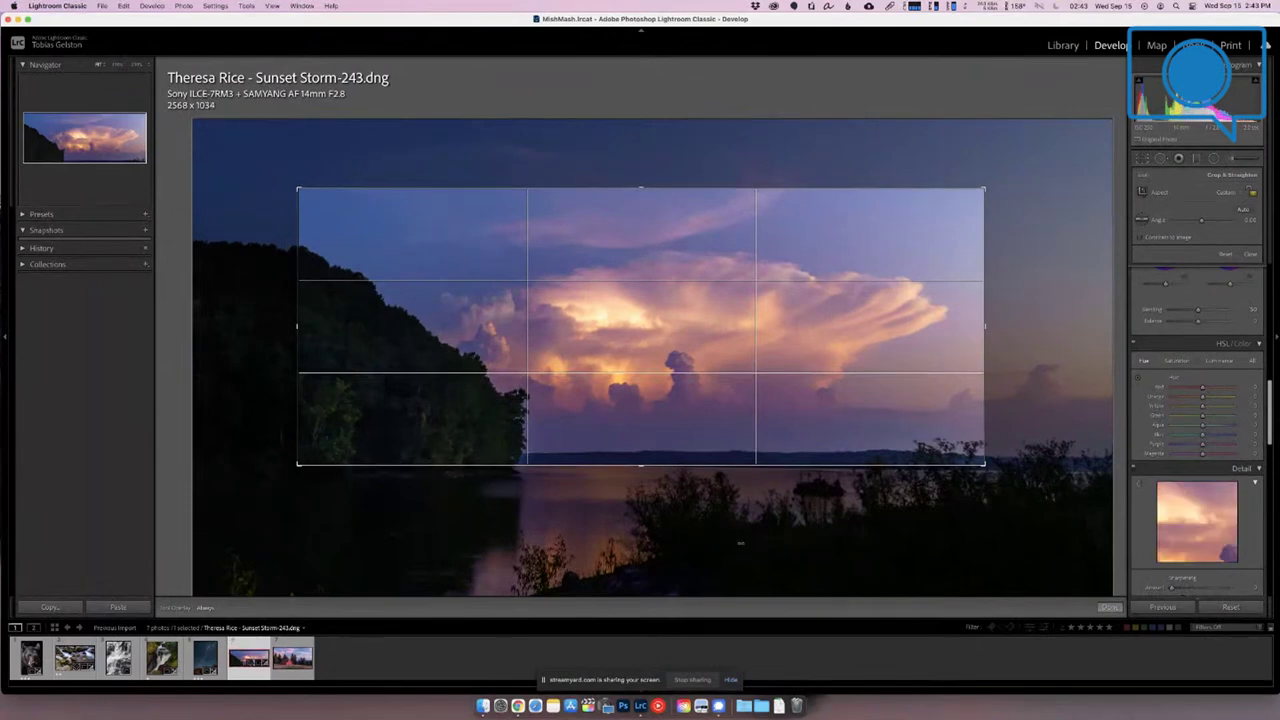
drag(985, 333, 973, 329)
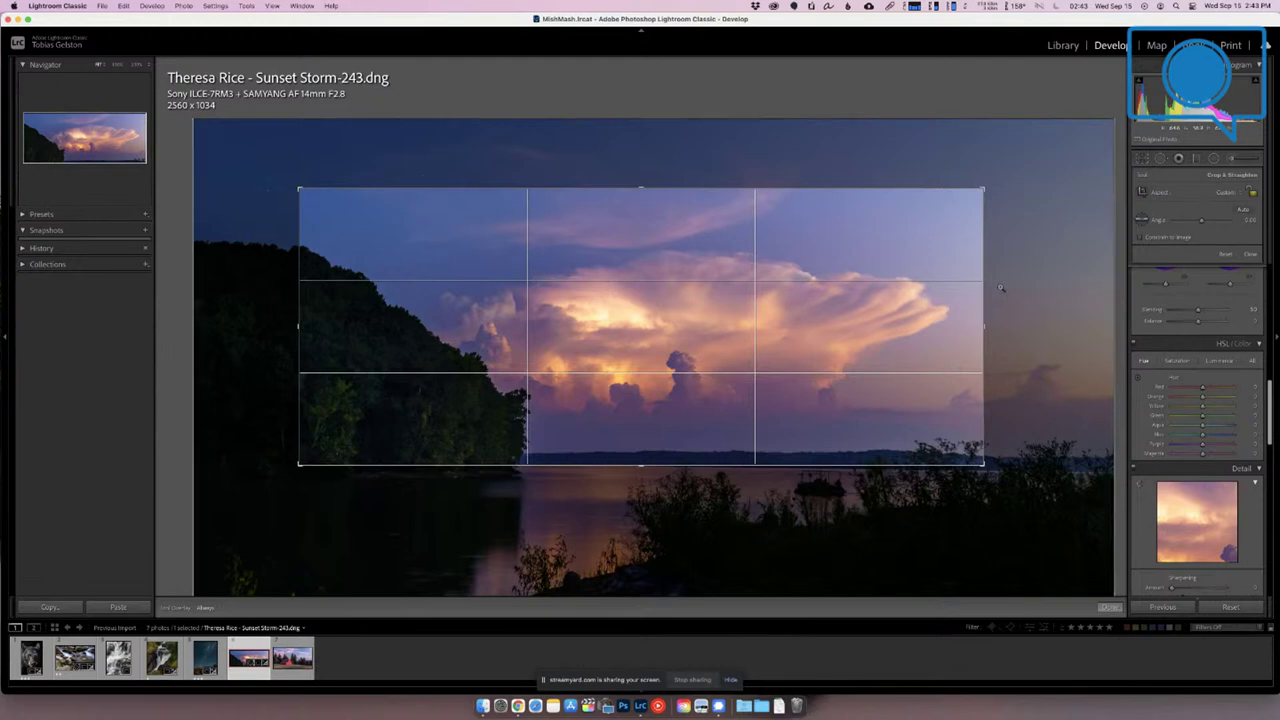
key(Return)
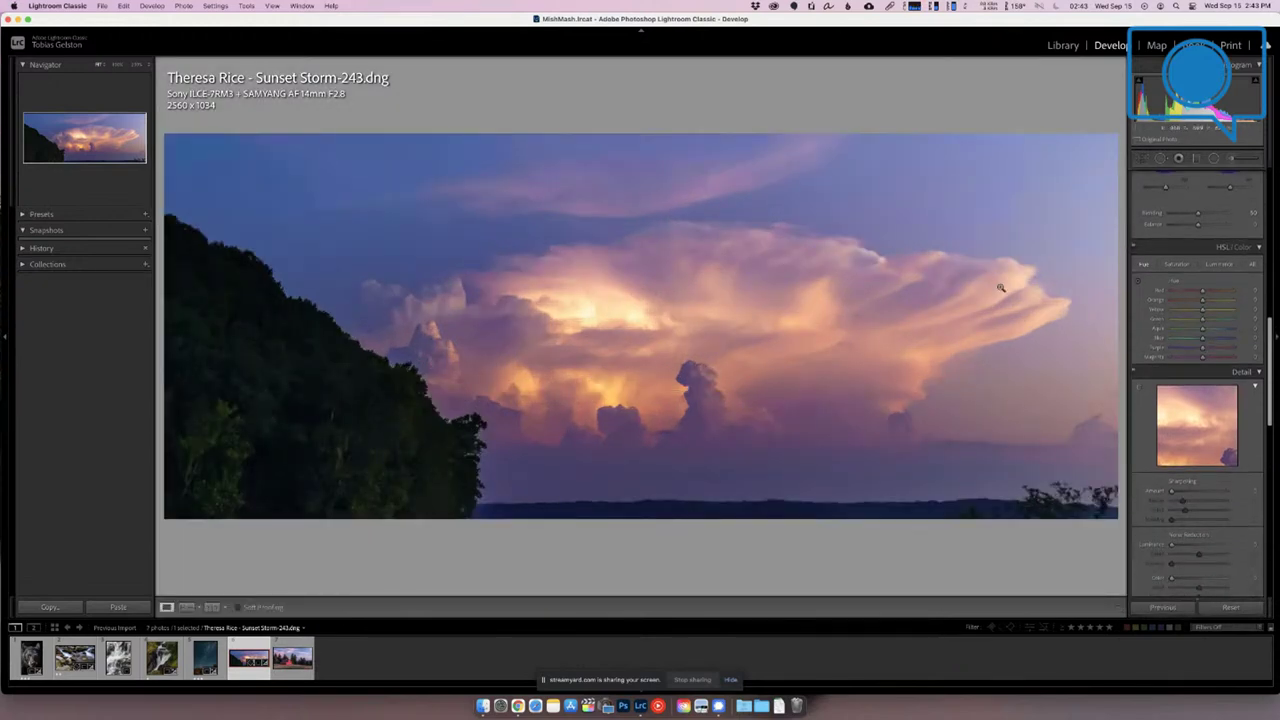
- Extend the Sunset Storm crop back down over the lake and foreground plants, to about 2560 x 1510
key(r)
drag(642, 460, 638, 529)
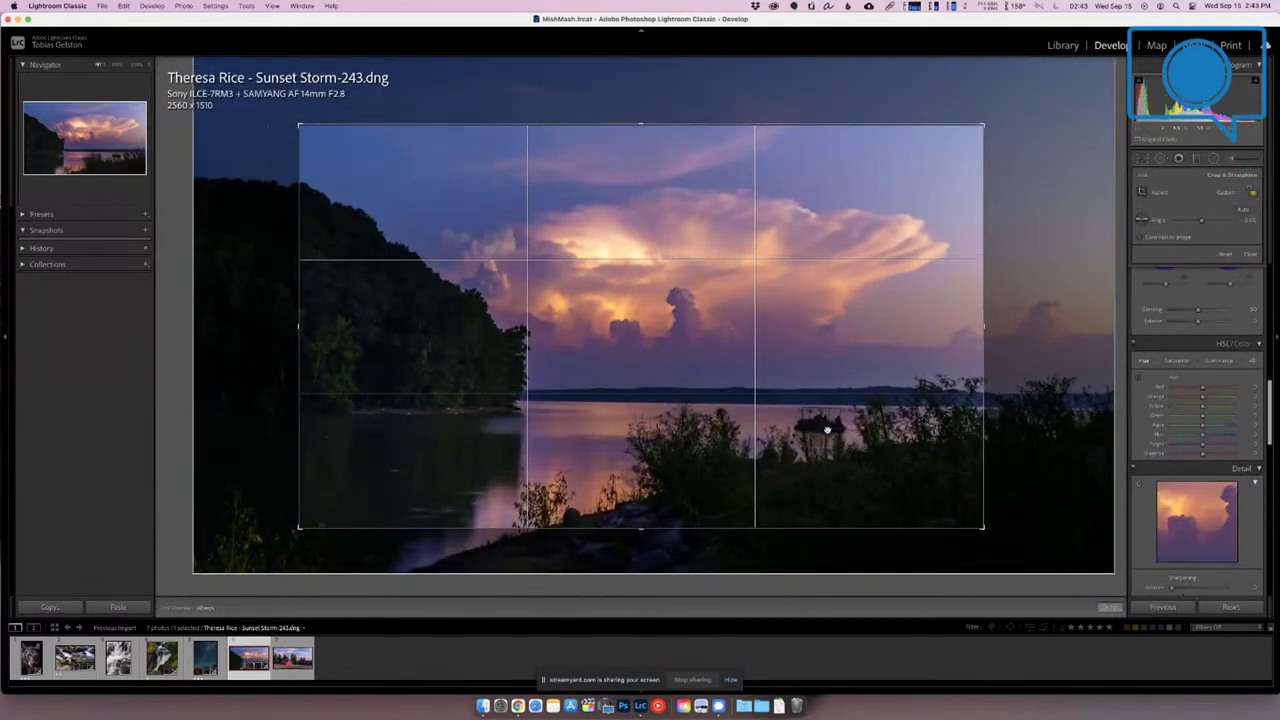
key(Return)
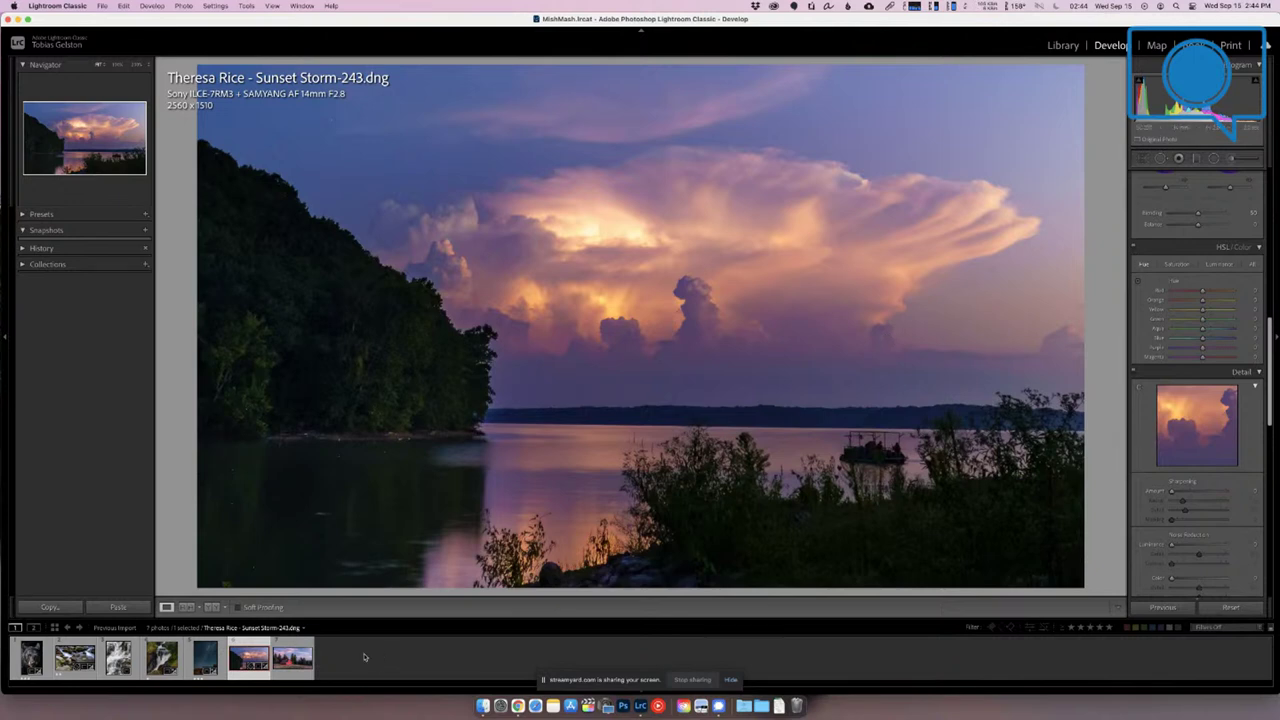
- Open the Red Barn at sunset photo and inspect the barn up close
key(Right)
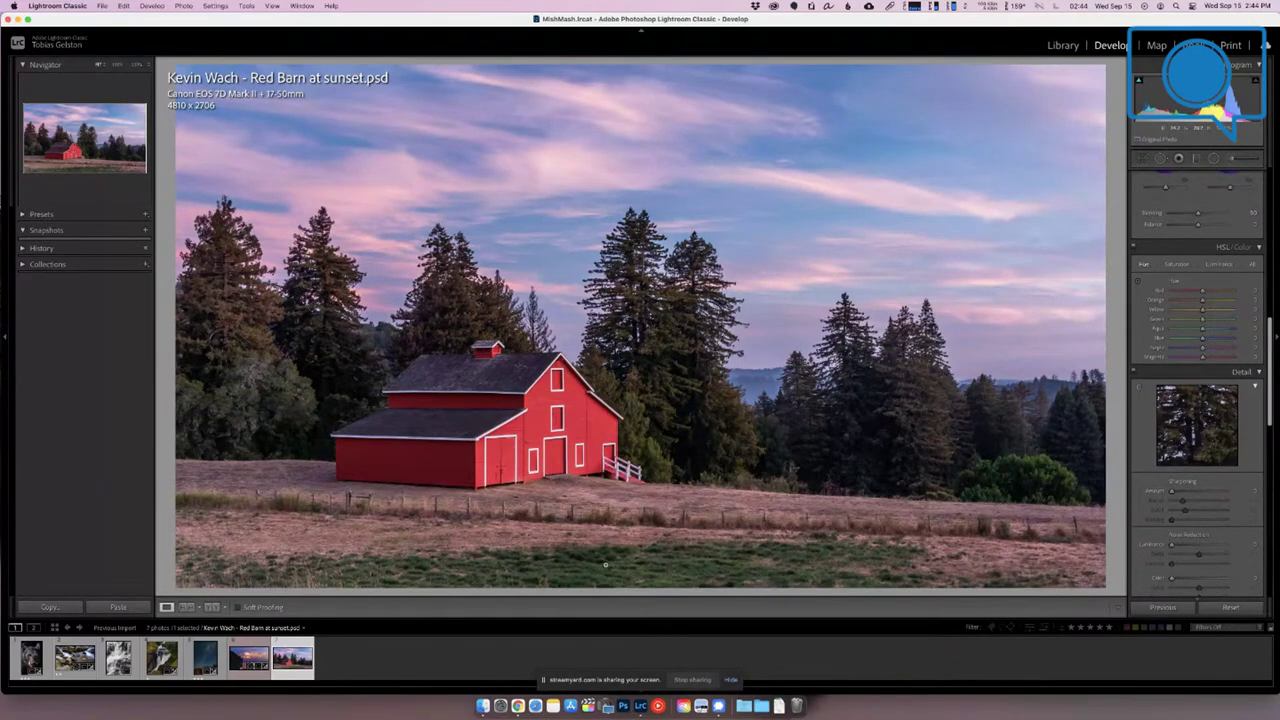
click(497, 459)
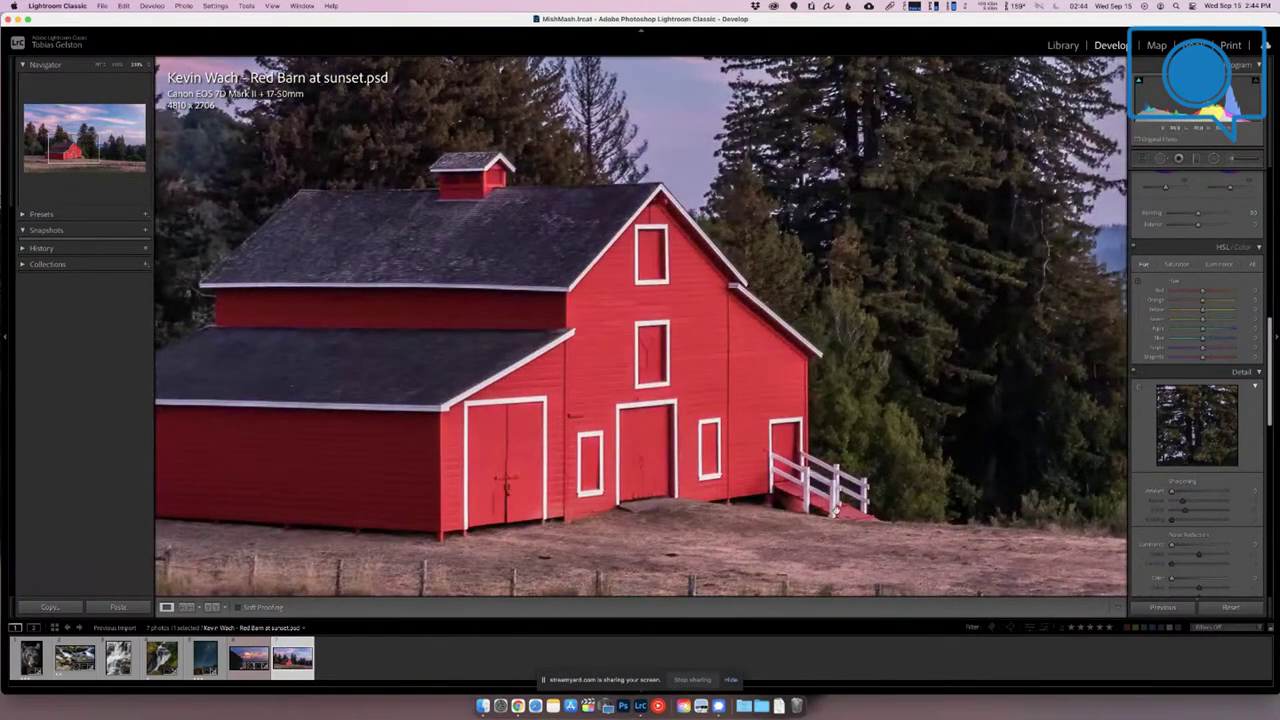
click(463, 461)
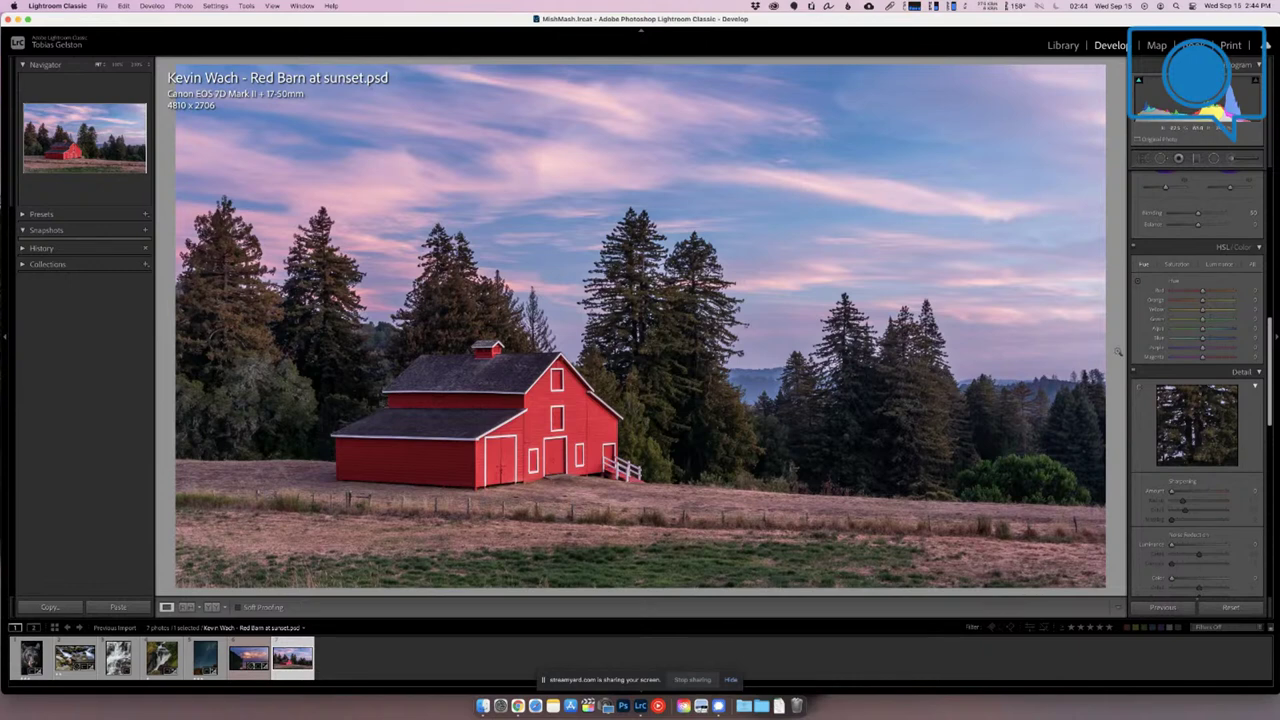
- Try flipping the Red Barn photo horizontally so the barn sits on the opposite side
right_click(541, 344)
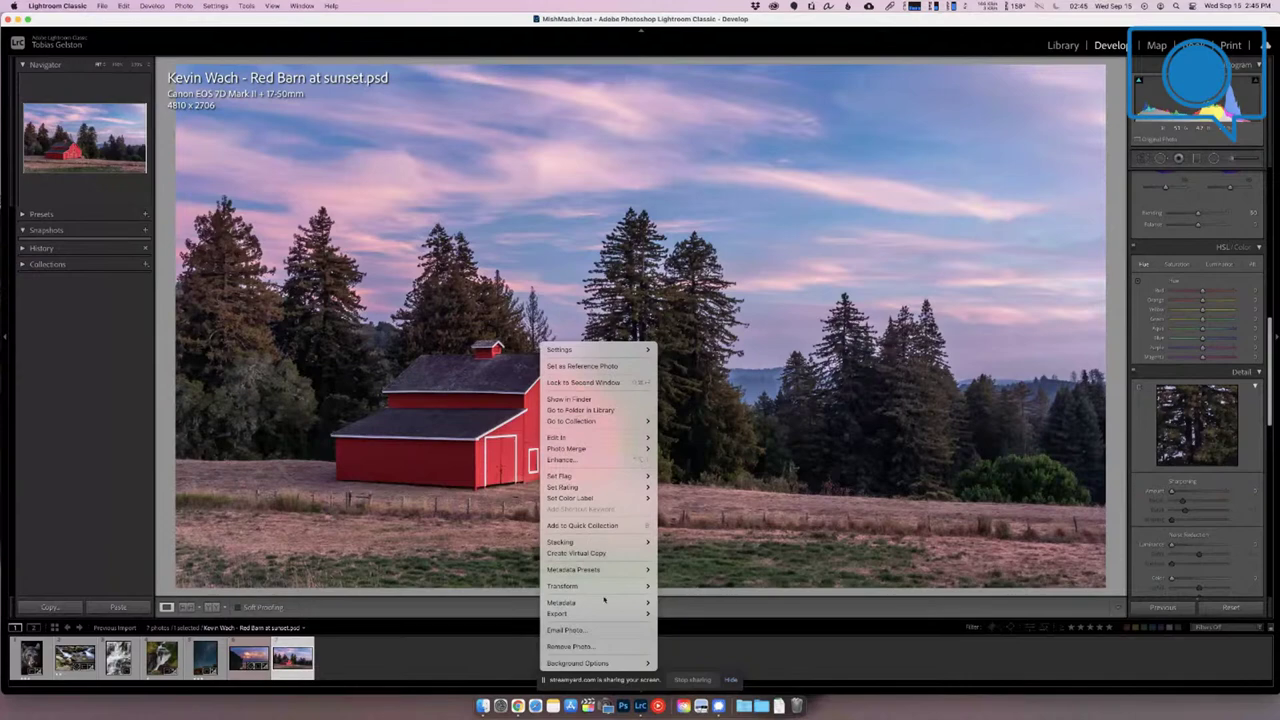
mouse_move(607, 588)
click(683, 613)
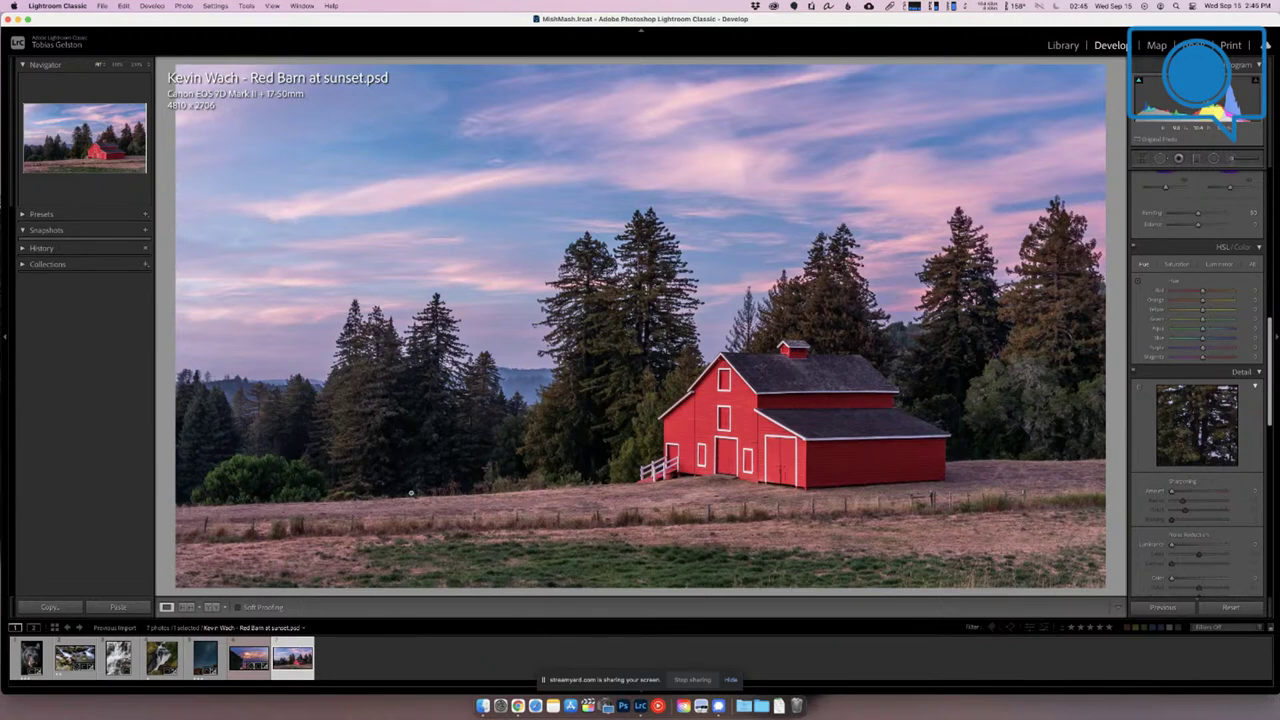
- Flip the Red Barn photo horizontally again to restore its original orientation
right_click(510, 367)
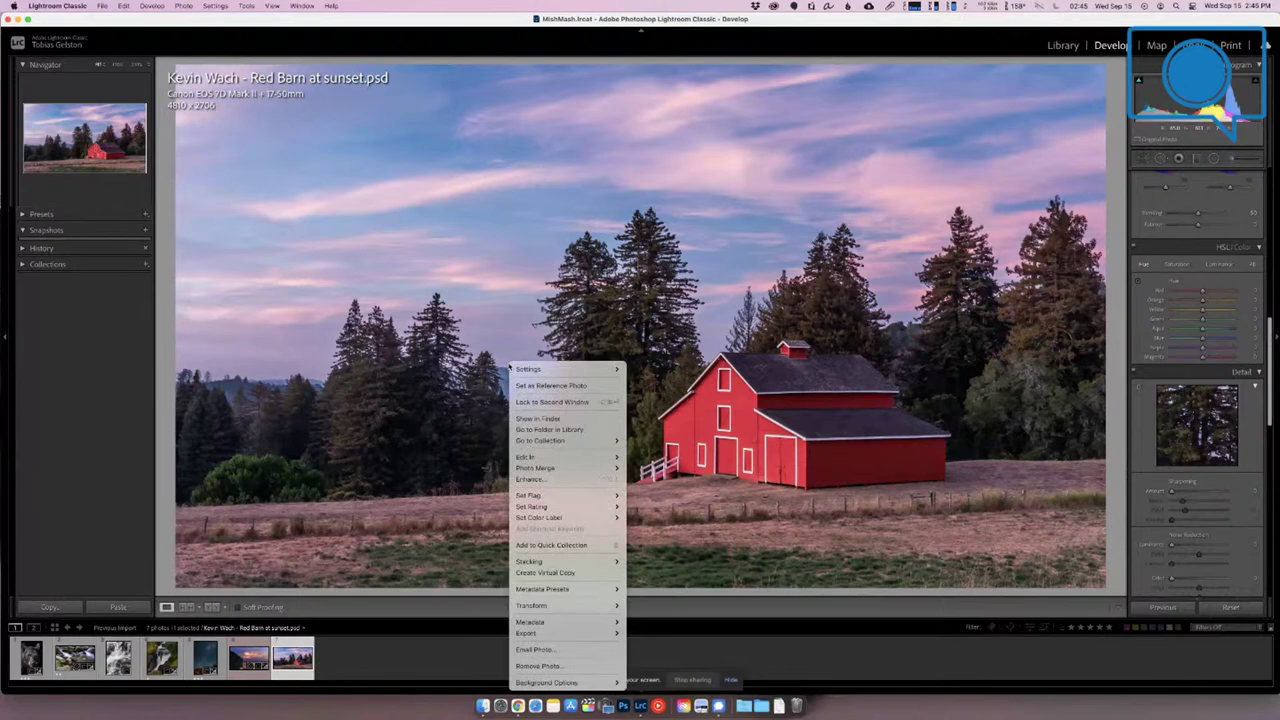
mouse_move(560, 569)
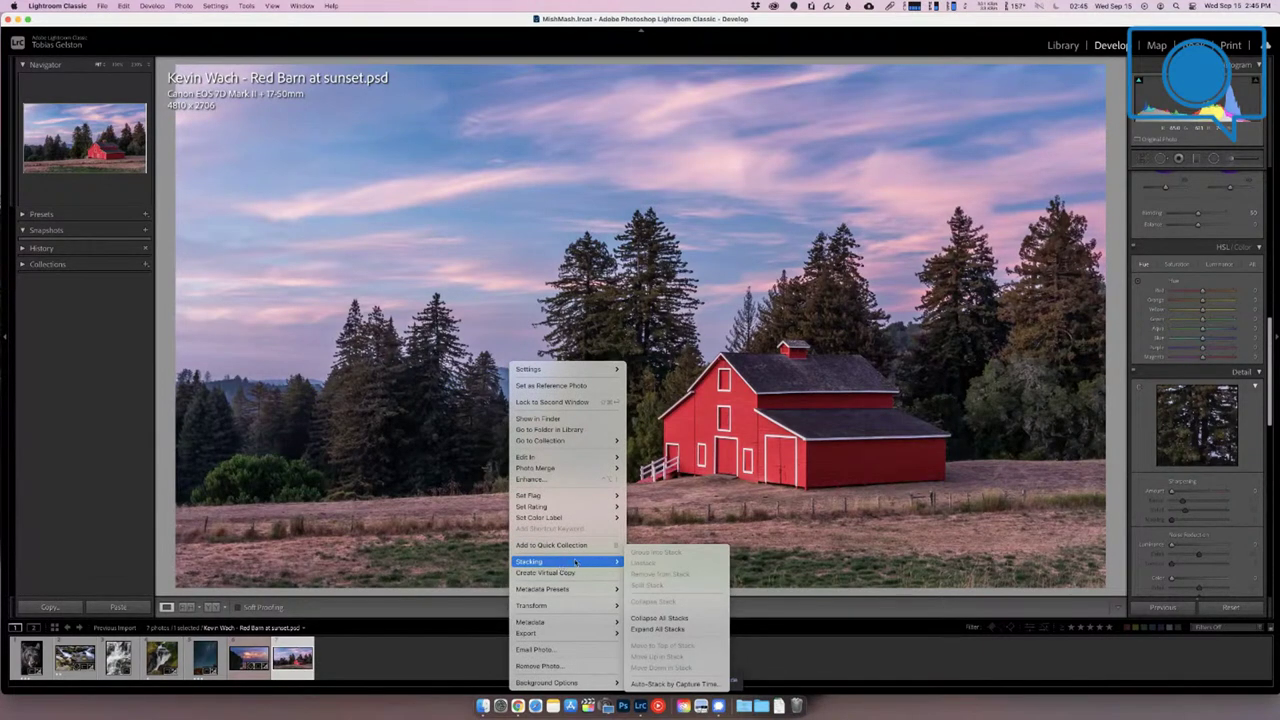
mouse_move(578, 607)
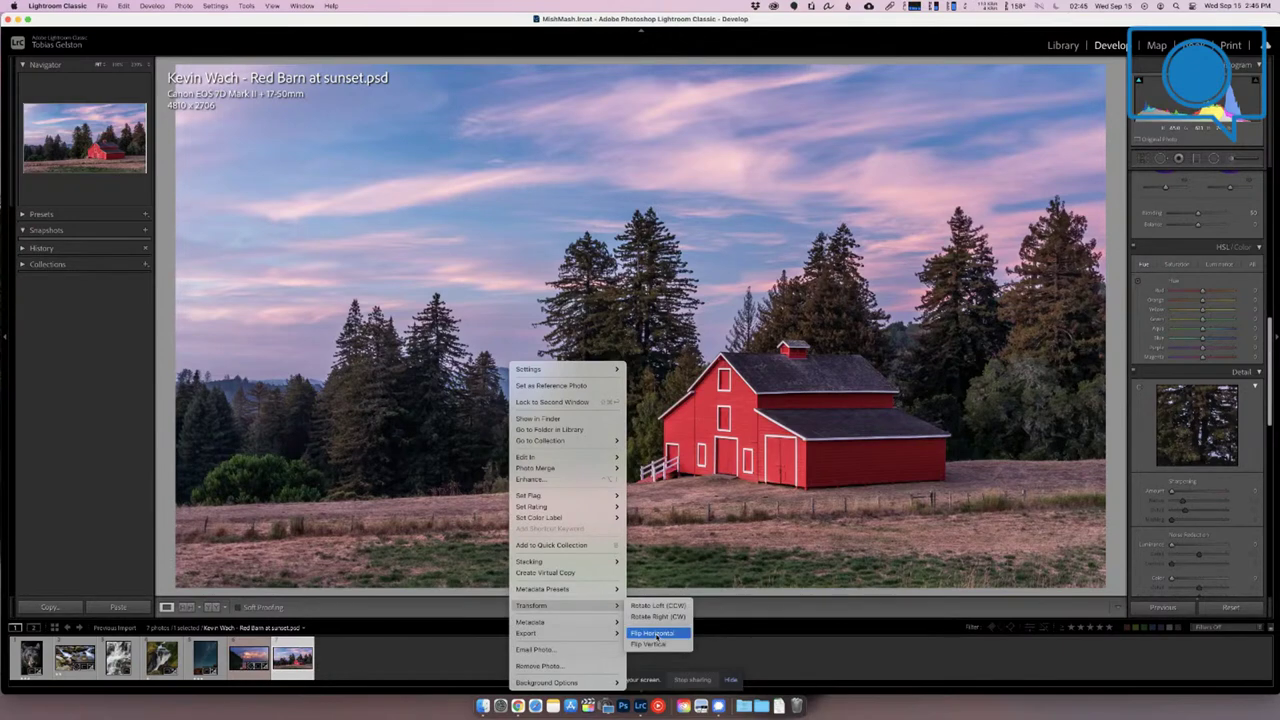
click(655, 634)
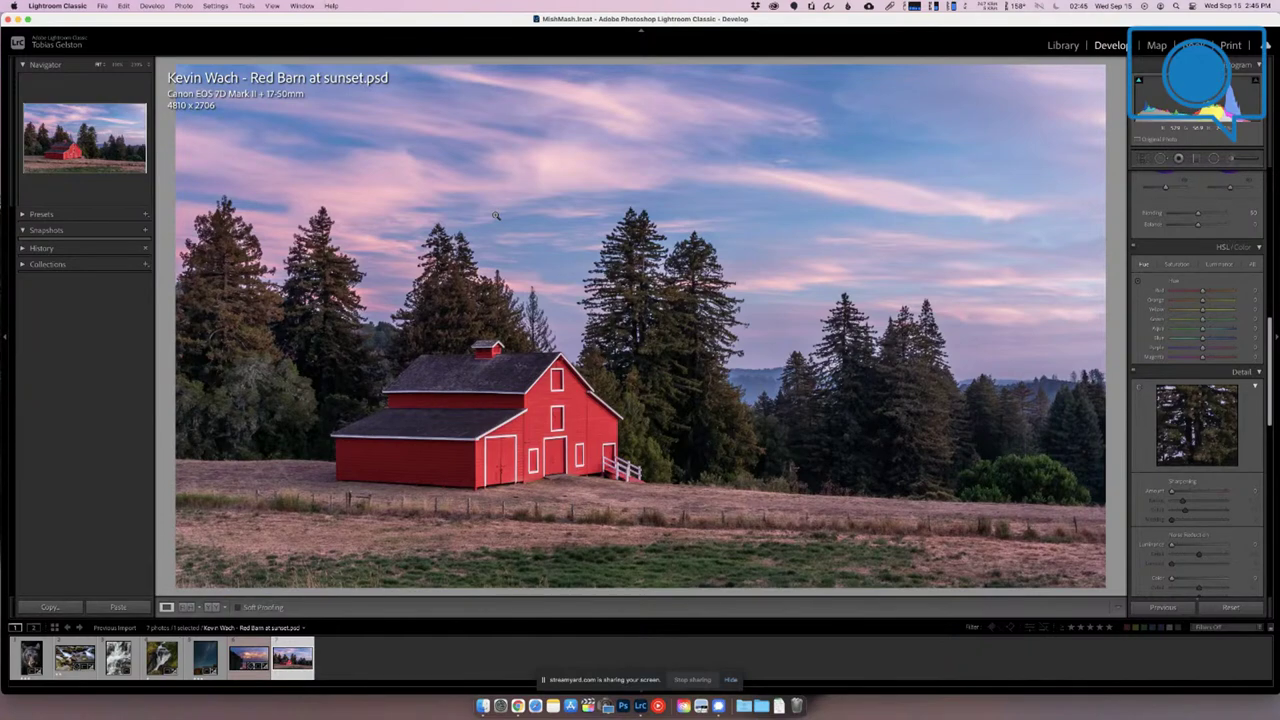
- Crop the Red Barn photo slightly from the left and bottom edges, to about 4549 x 2598
key(r)
mouse_move(181, 325)
mouse_down()
mouse_move(243, 327)
mouse_move(205, 329)
mouse_up()
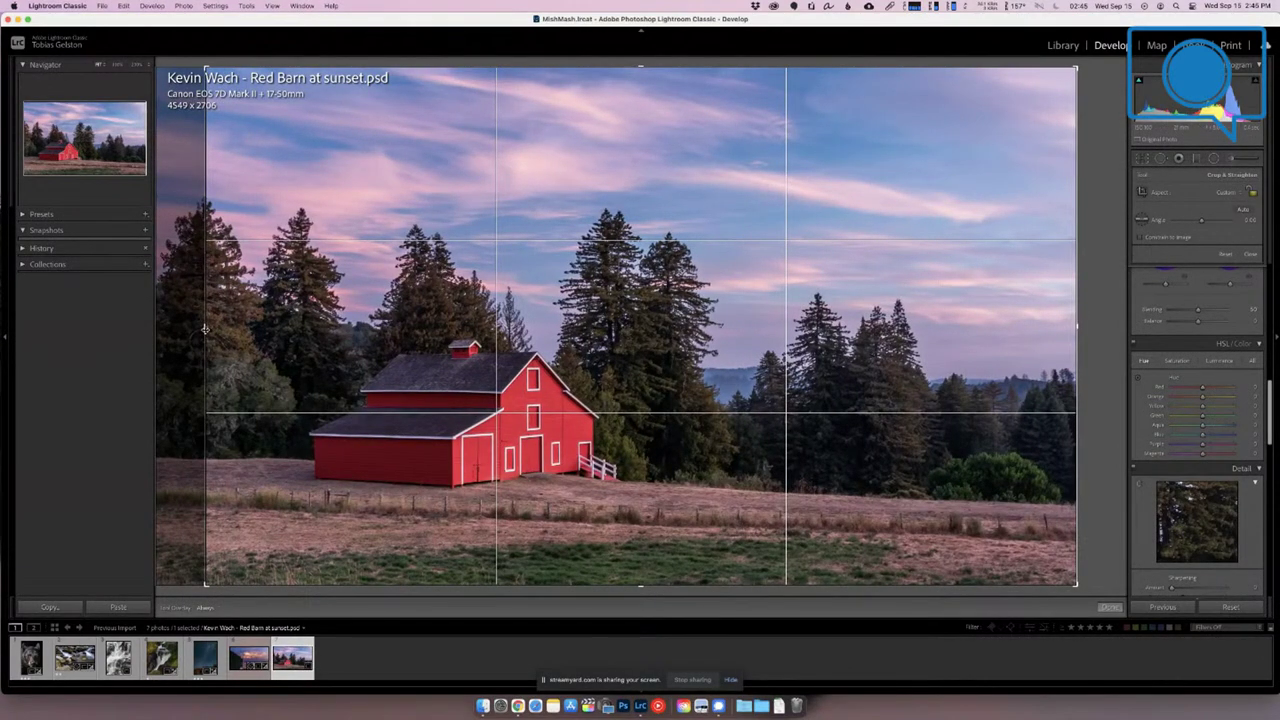
drag(642, 585, 641, 574)
key(Return)
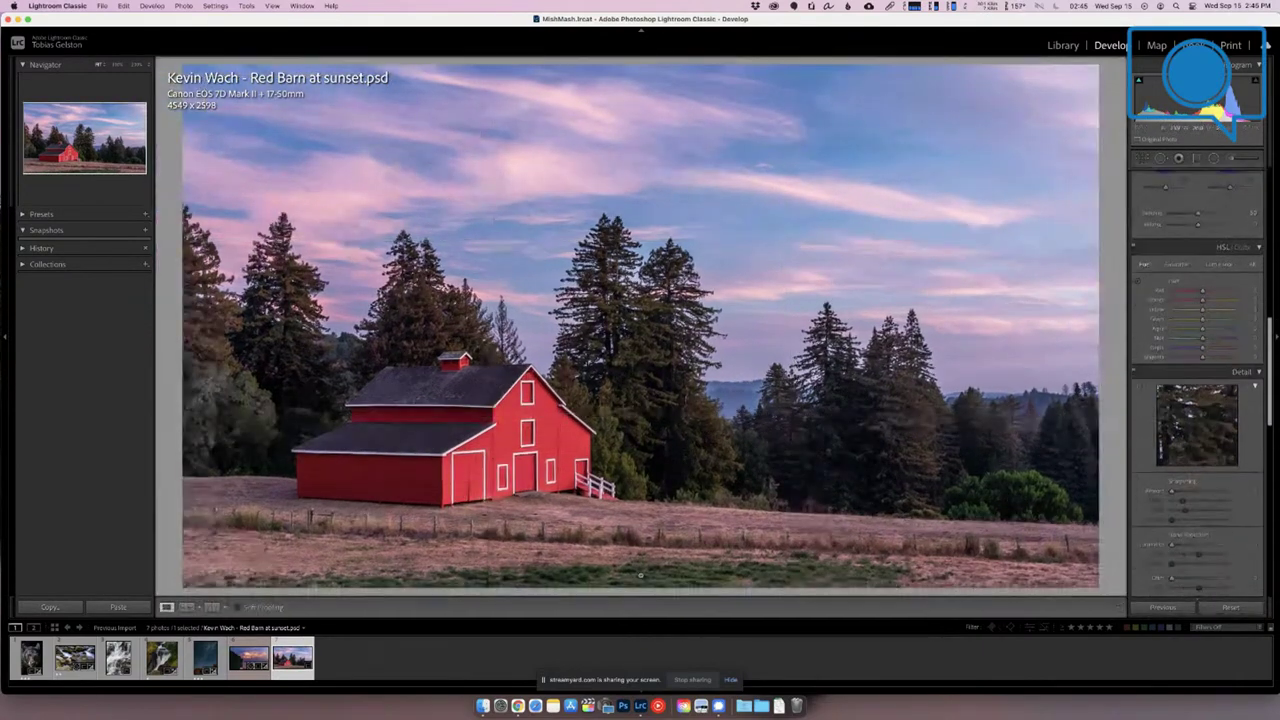